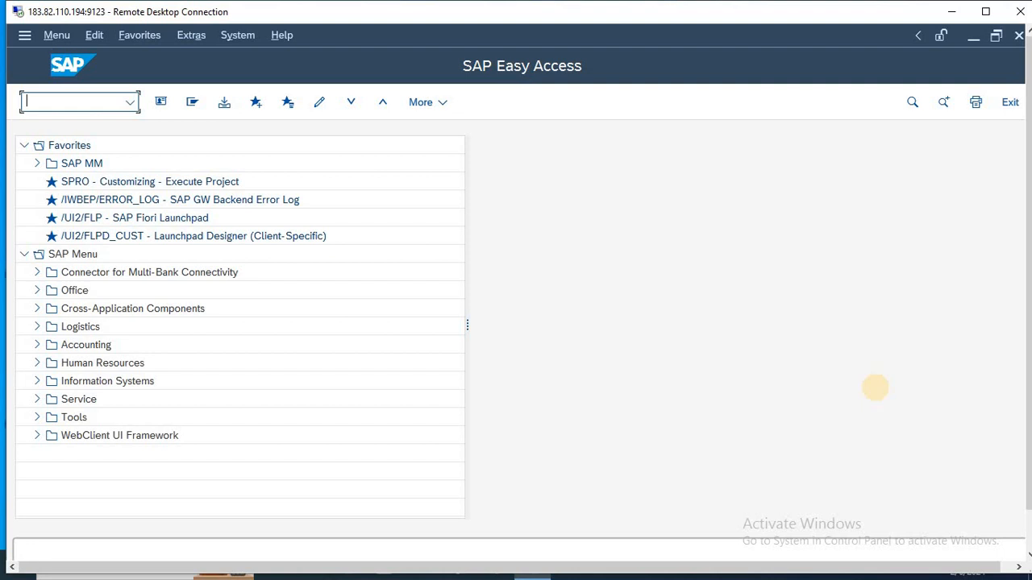
Step: Open the business partner maintenance transaction BP
{"action": "type", "text": "bp"}
{"action": "key", "text": "Return"}
{"action": "type", "text": "BP"}
{"action": "key", "text": "Return"}
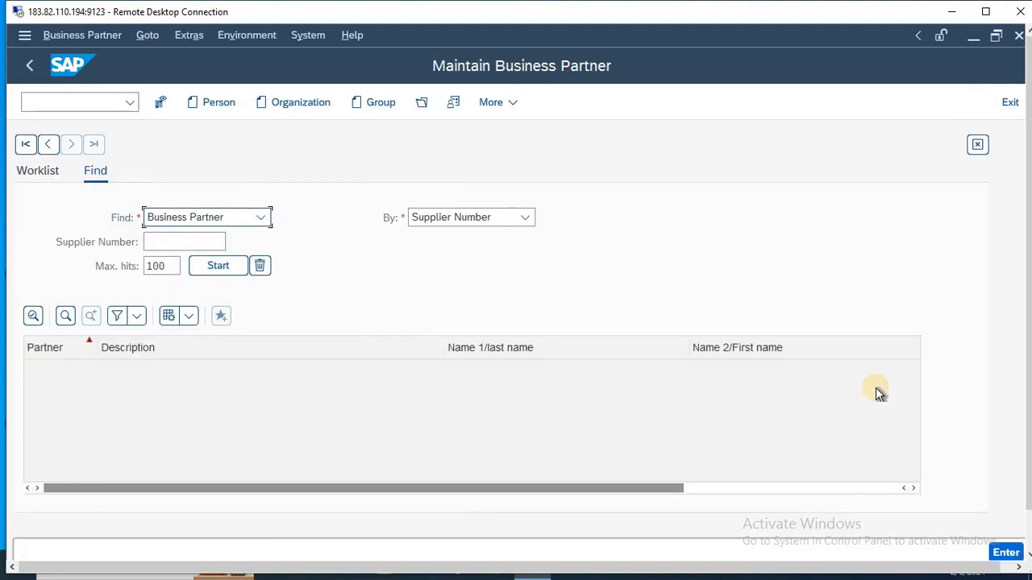
Step: Start creating a new organization and set its grouping to RDX1 DOMESTIC VENDOR
{"action": "left_click", "coordinate": [305, 108]}
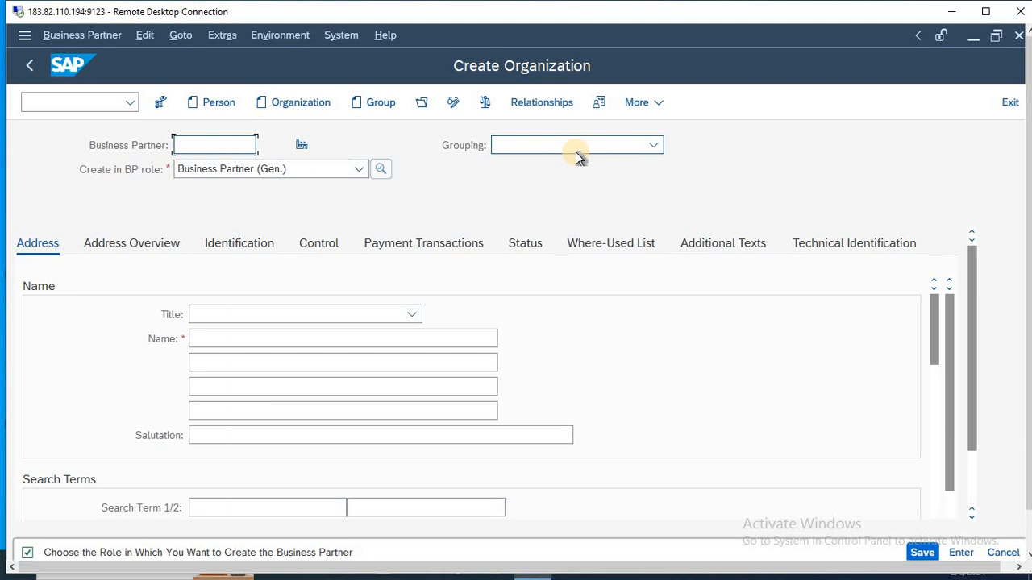
{"action": "left_click", "coordinate": [577, 147]}
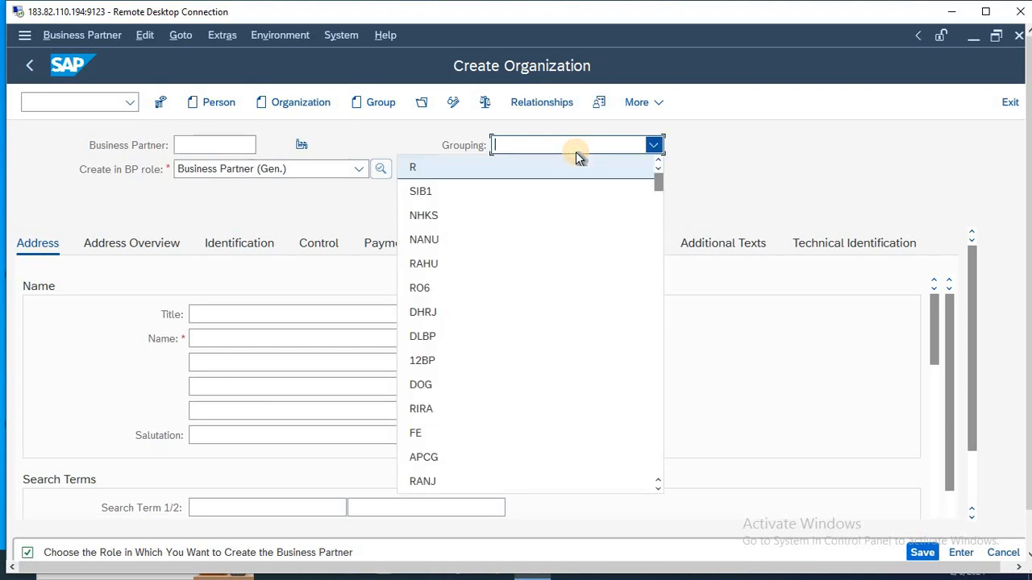
{"action": "key", "text": "r"}
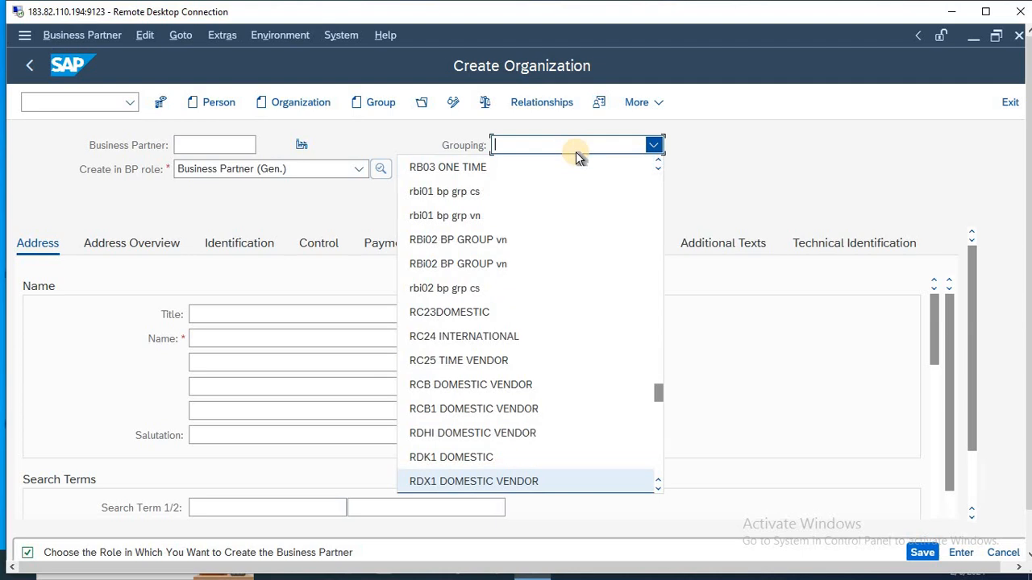
{"action": "left_click", "coordinate": [472, 479]}
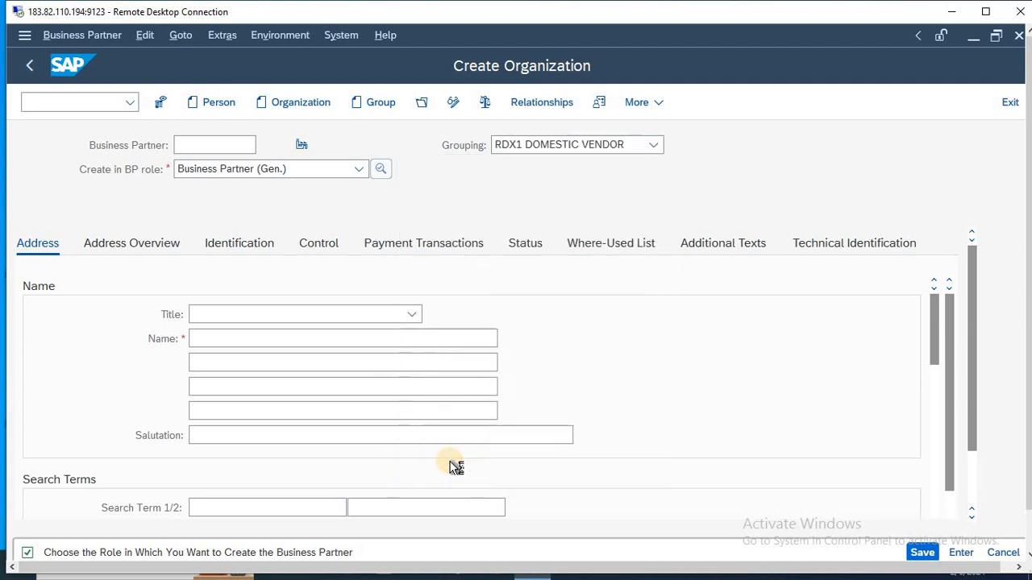
Step: Set the organization's title to Company and its name to RDX PVT.LTD
{"action": "left_click", "coordinate": [220, 313]}
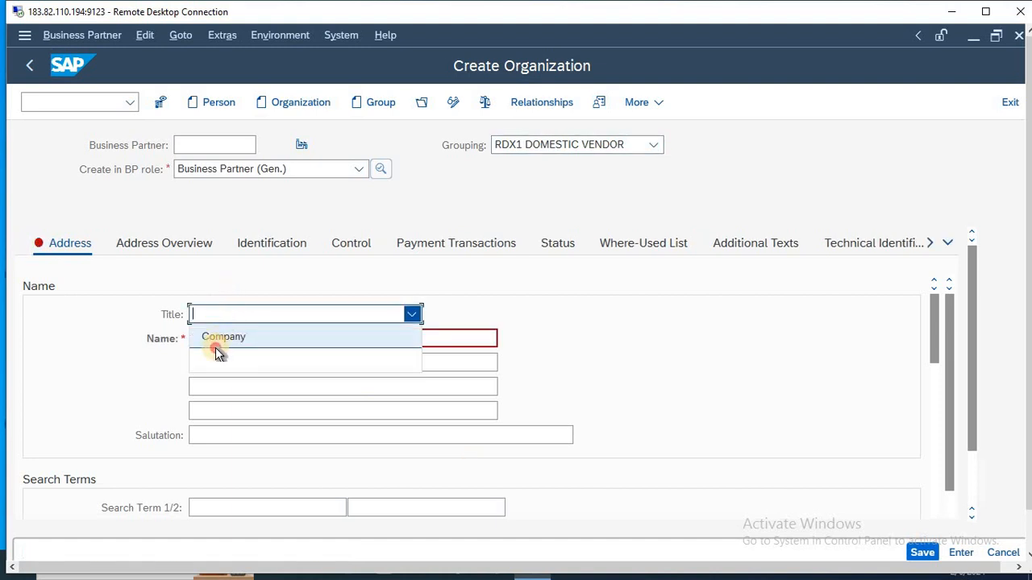
{"action": "left_click", "coordinate": [215, 347]}
{"action": "left_click", "coordinate": [257, 338]}
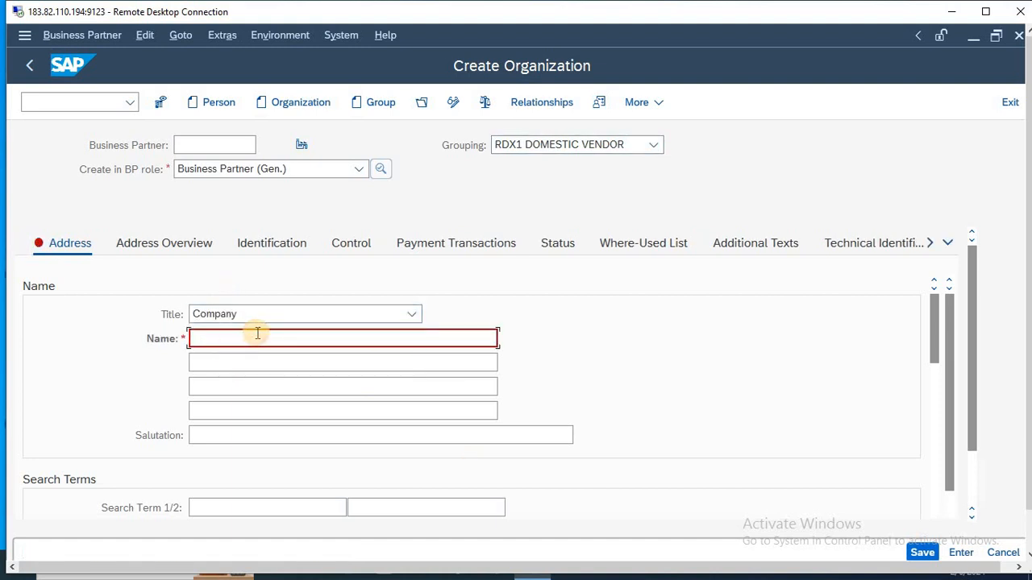
{"action": "type", "text": "RDX PVT.LTD"}
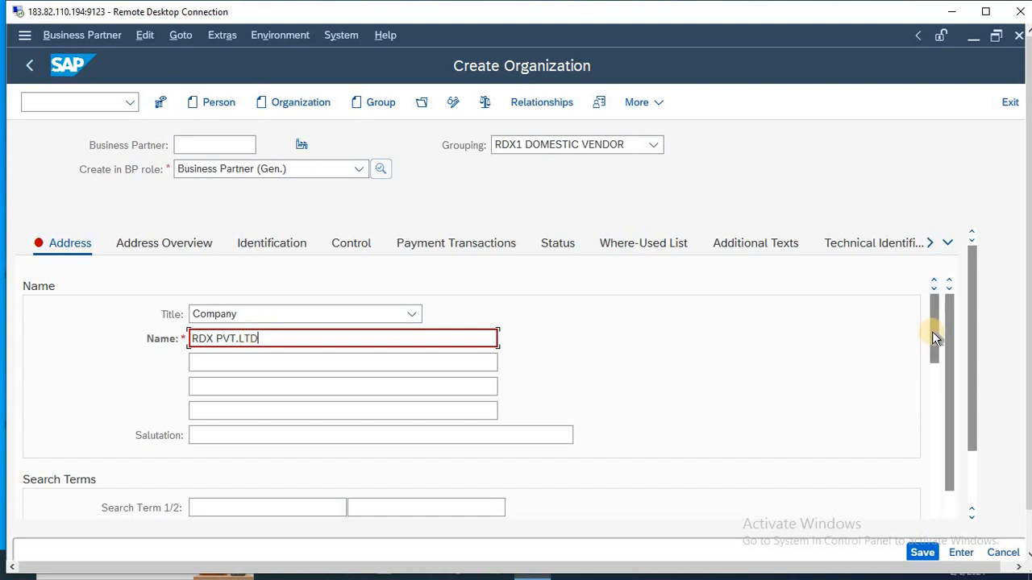
Step: Enter NEW DELHI as the organization's first search term
{"action": "left_click_drag", "start_coordinate": [935, 327], "coordinate": [935, 356]}
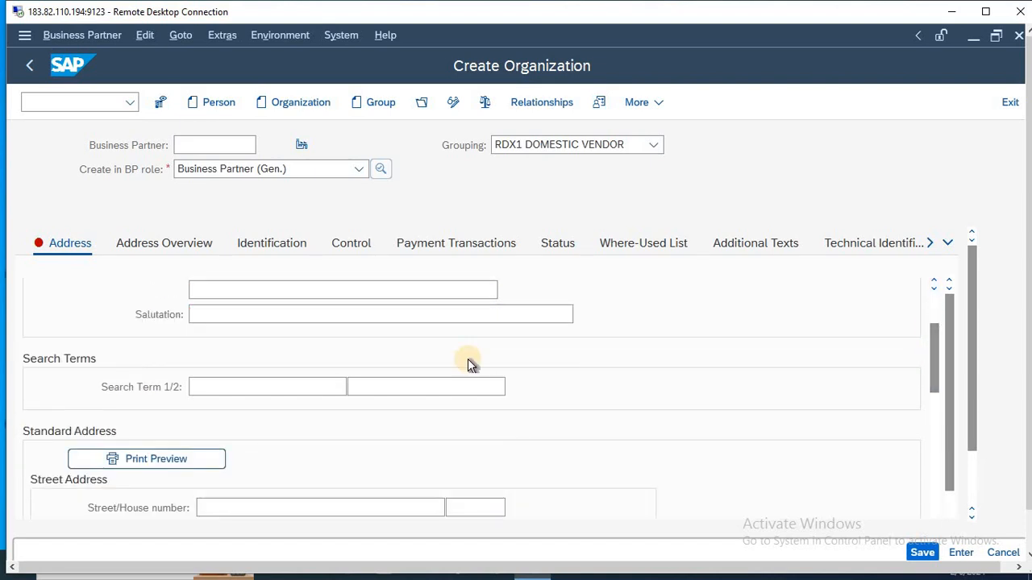
{"action": "left_click", "coordinate": [292, 395]}
{"action": "type", "text": "NEW "}
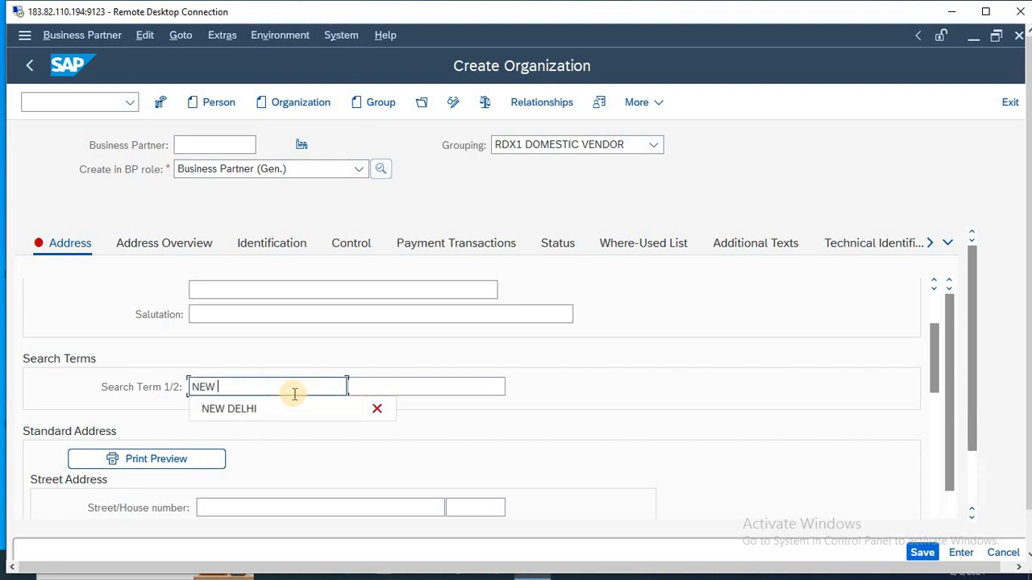
{"action": "type", "text": "DELHI"}
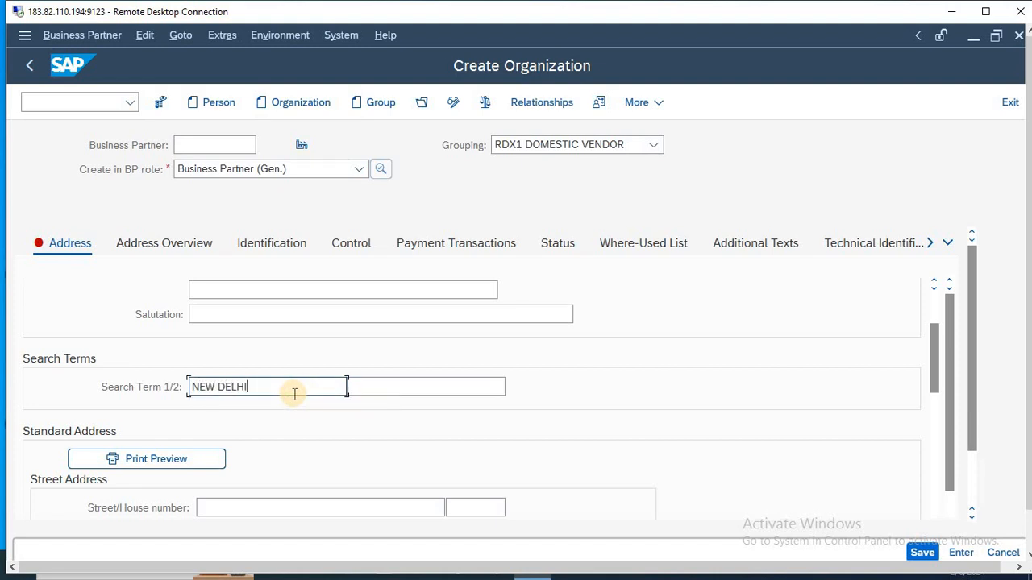
{"action": "key", "text": "Tab"}
{"action": "key", "text": "Tab"}
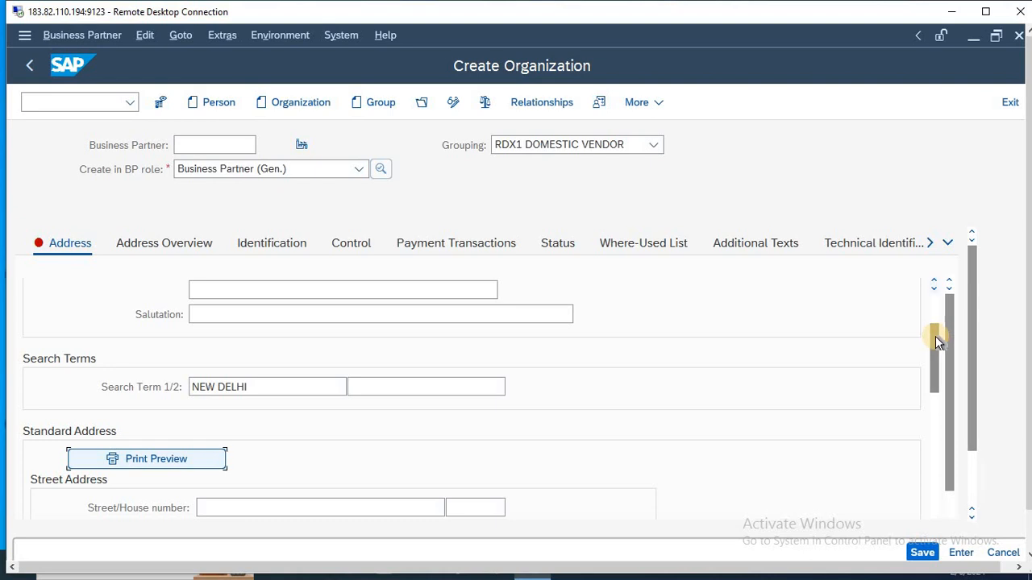
Step: Enter the street and postal code in the organization's standard street address
{"action": "left_click_drag", "start_coordinate": [935, 339], "coordinate": [935, 361]}
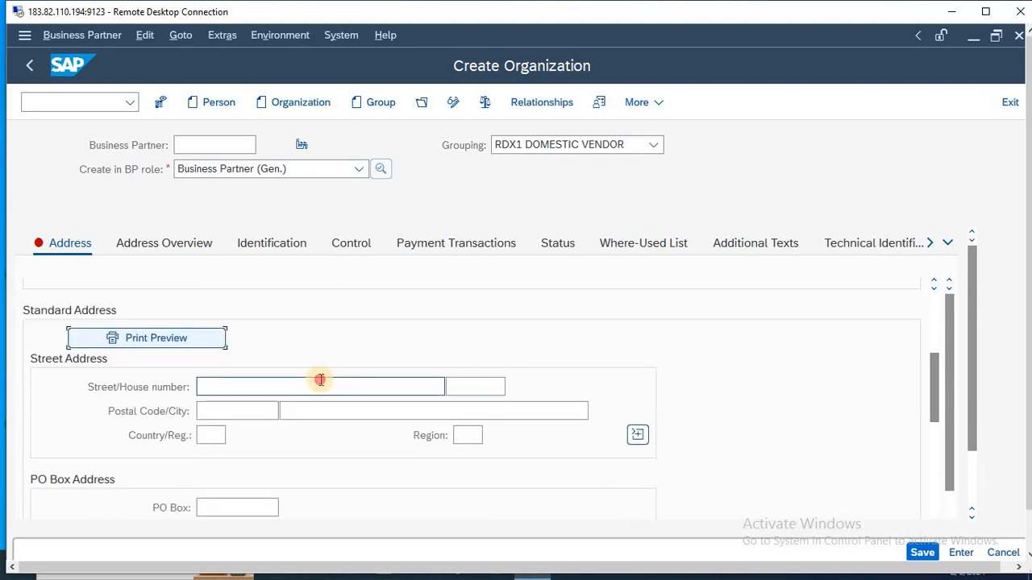
{"action": "left_click", "coordinate": [320, 379]}
{"action": "type", "text": "214578"}
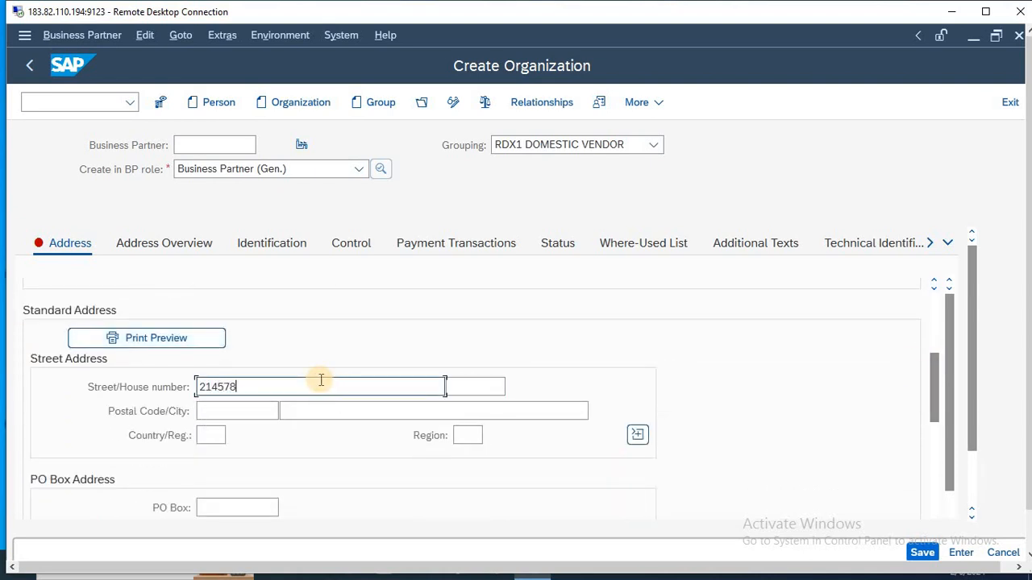
{"action": "key", "text": "Tab"}
{"action": "key", "text": "Tab"}
{"action": "type", "text": "110062"}
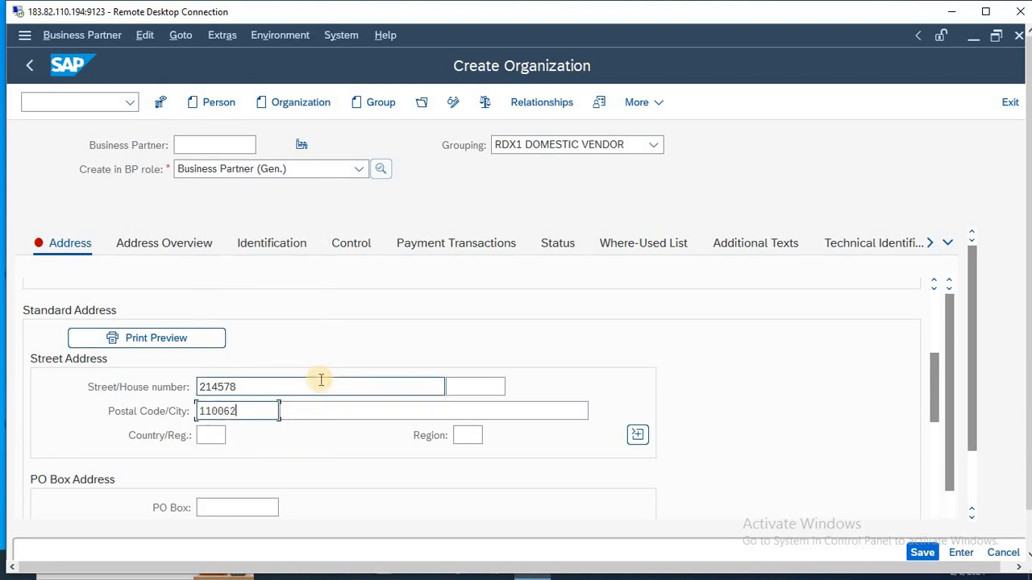
{"action": "key", "text": "Tab"}
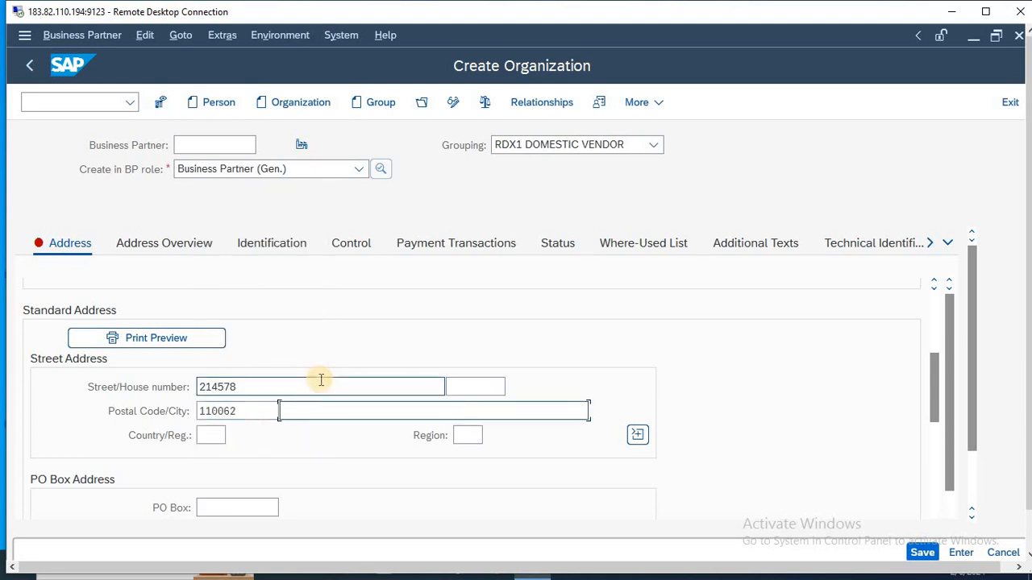
Step: Enter the city in the street address, with country IN and region DL
{"action": "type", "text": "NEW DELHI"}
{"action": "key", "text": "Tab"}
{"action": "type", "text": "IN"}
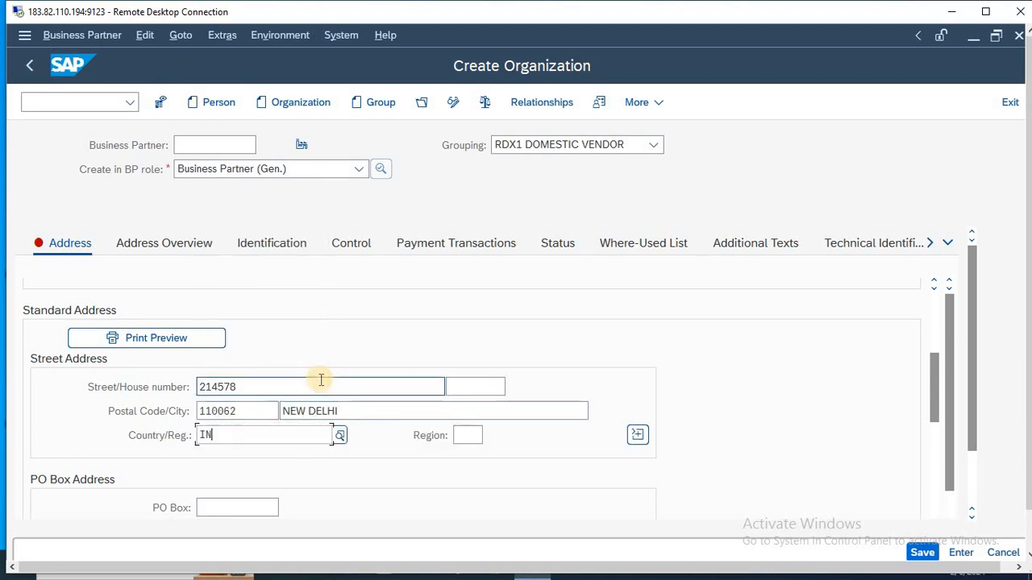
{"action": "key", "text": "Tab"}
{"action": "type", "text": "DL"}
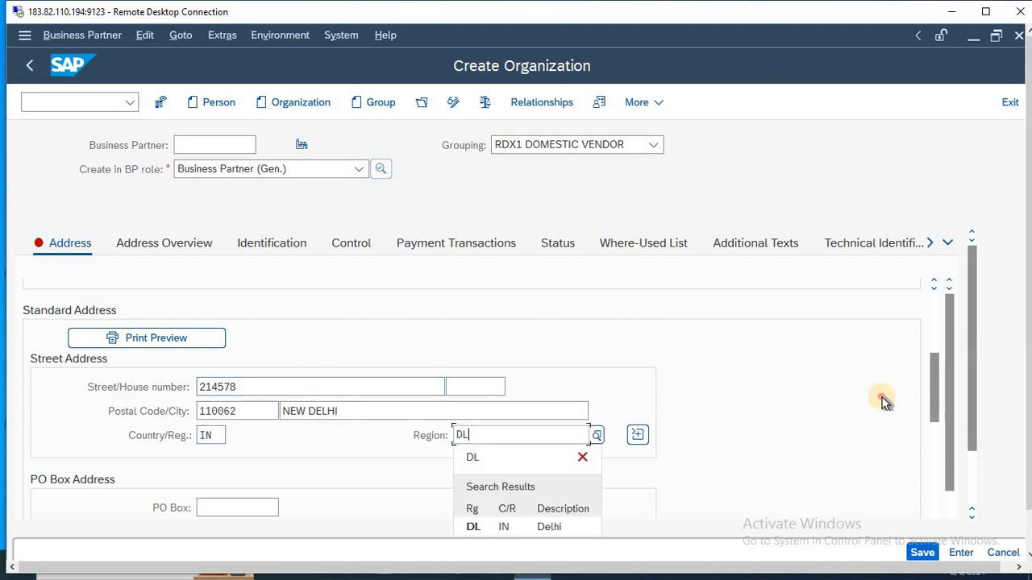
{"action": "key", "text": "Return"}
Step: Set the organization's communication language to English
{"action": "left_click_drag", "start_coordinate": [933, 384], "coordinate": [933, 428]}
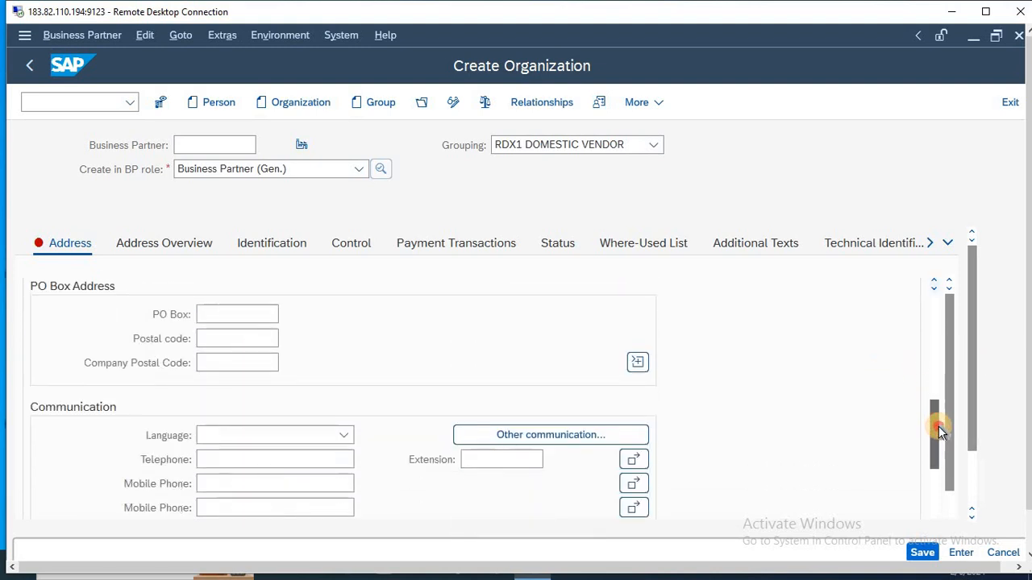
{"action": "left_click", "coordinate": [283, 442]}
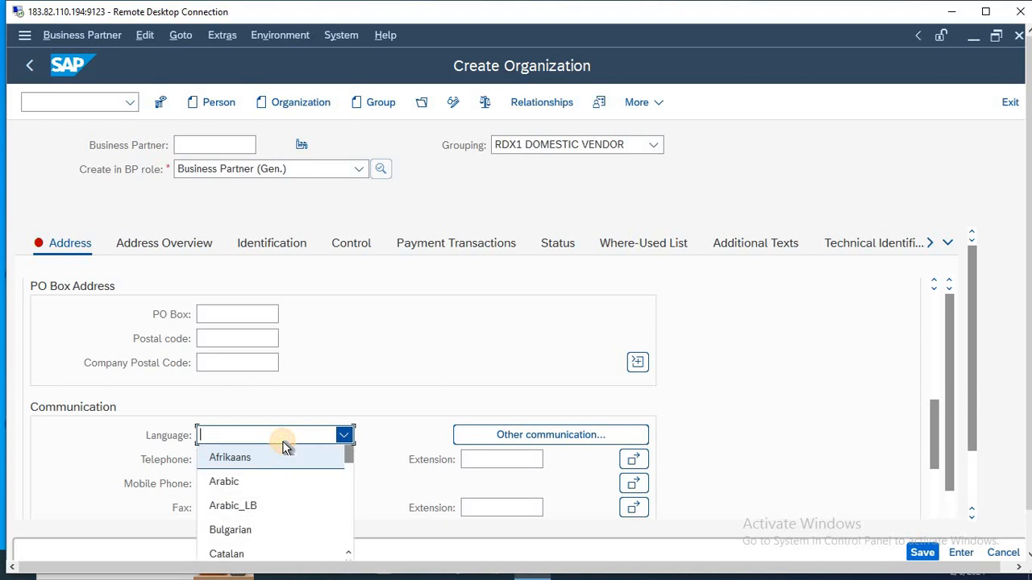
{"action": "key", "text": "Return"}
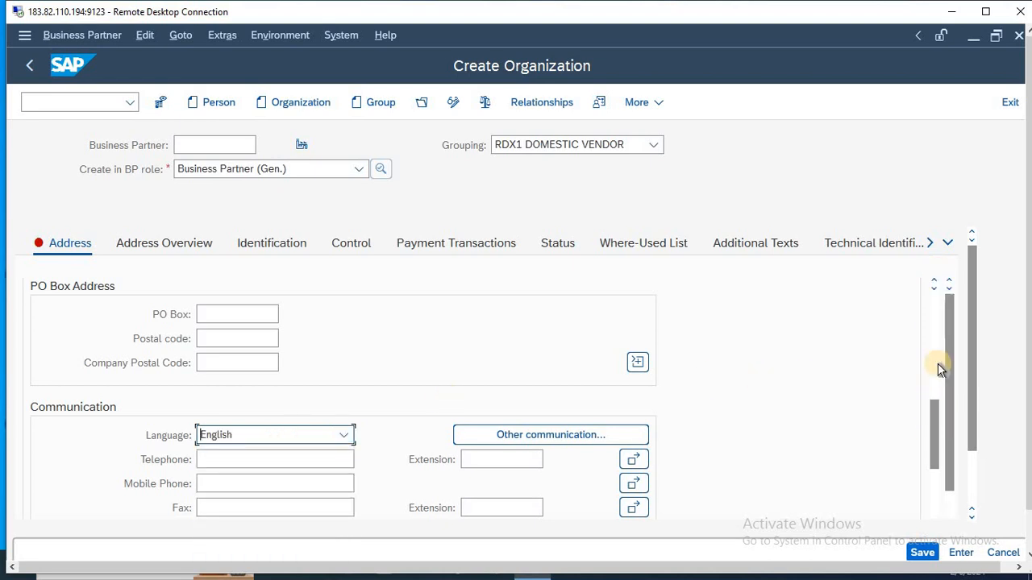
Step: Review the entered name, search term and street address, including the address overview
{"action": "left_click_drag", "start_coordinate": [934, 404], "coordinate": [948, 242]}
{"action": "left_click_drag", "start_coordinate": [934, 430], "coordinate": [932, 330]}
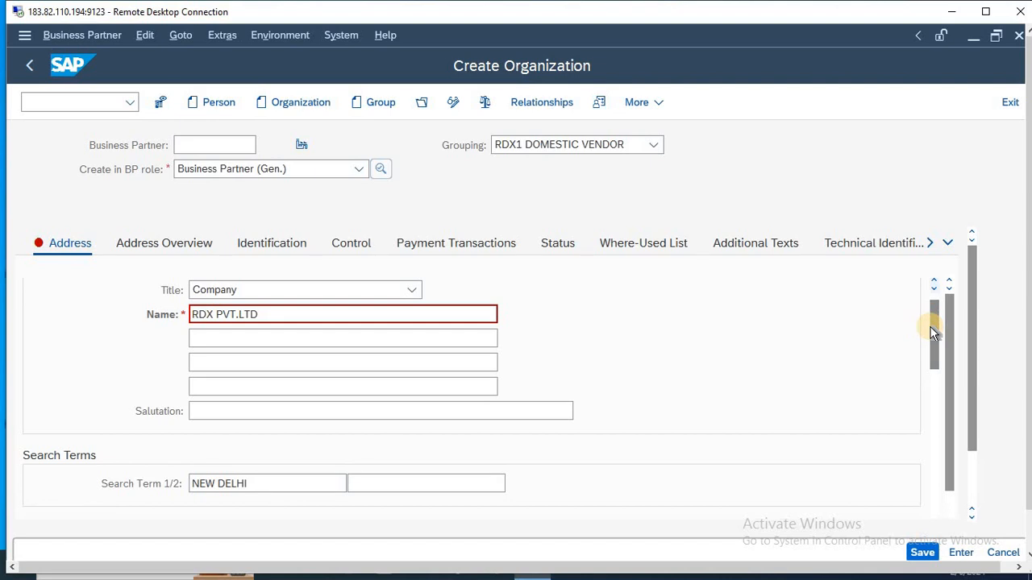
{"action": "left_click_drag", "start_coordinate": [933, 330], "coordinate": [934, 378]}
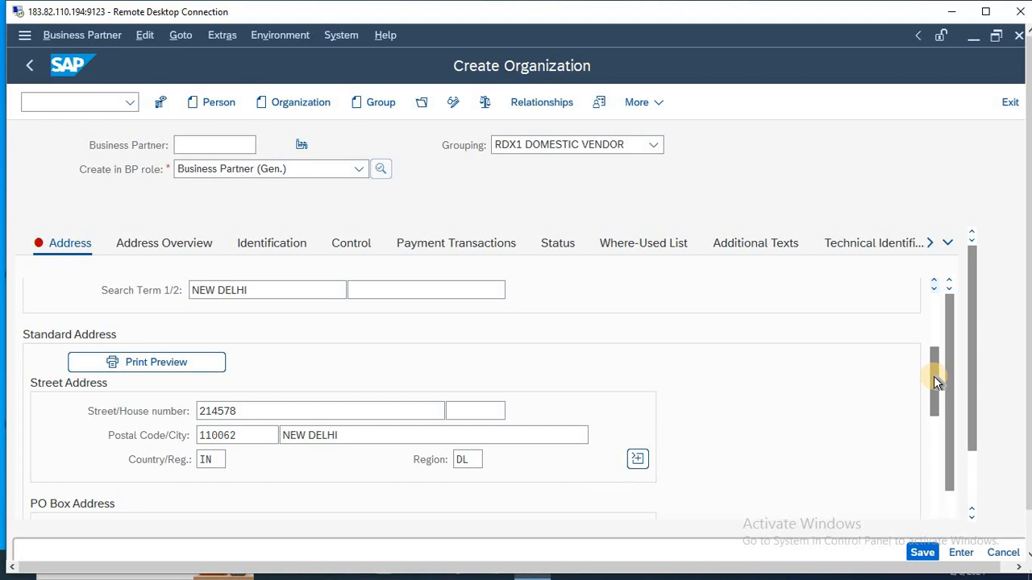
{"action": "left_click", "coordinate": [166, 244]}
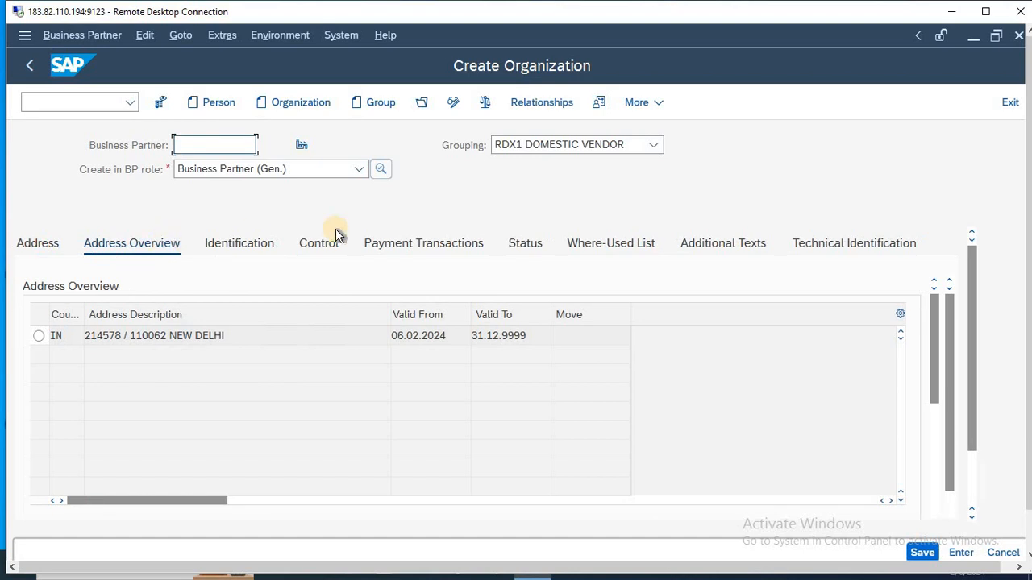
Step: Add a bank details row with ID IN, country IN, bank key 6898 and bank account SBI BANK, and save the organization
{"action": "left_click", "coordinate": [440, 247]}
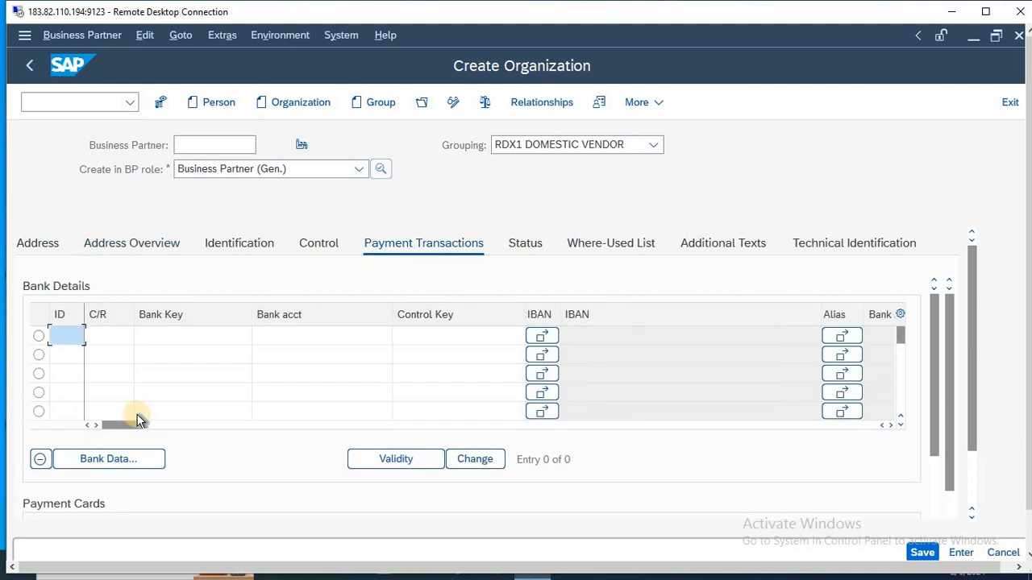
{"action": "type", "text": "IN"}
{"action": "key", "text": "Tab"}
{"action": "type", "text": "IN"}
{"action": "key", "text": "Tab"}
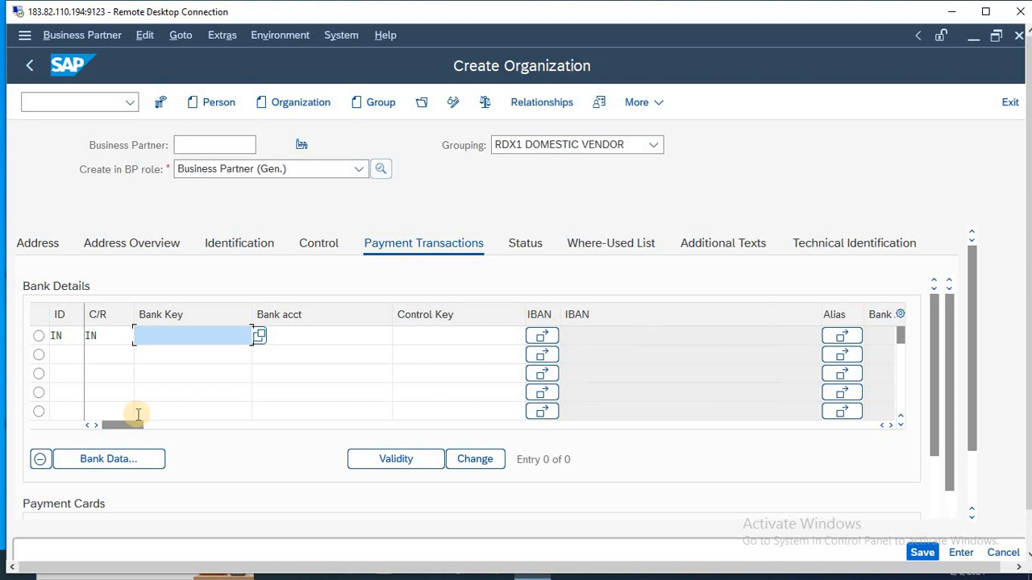
{"action": "type", "text": "6898"}
{"action": "key", "text": "Tab"}
{"action": "type", "text": "SBI"}
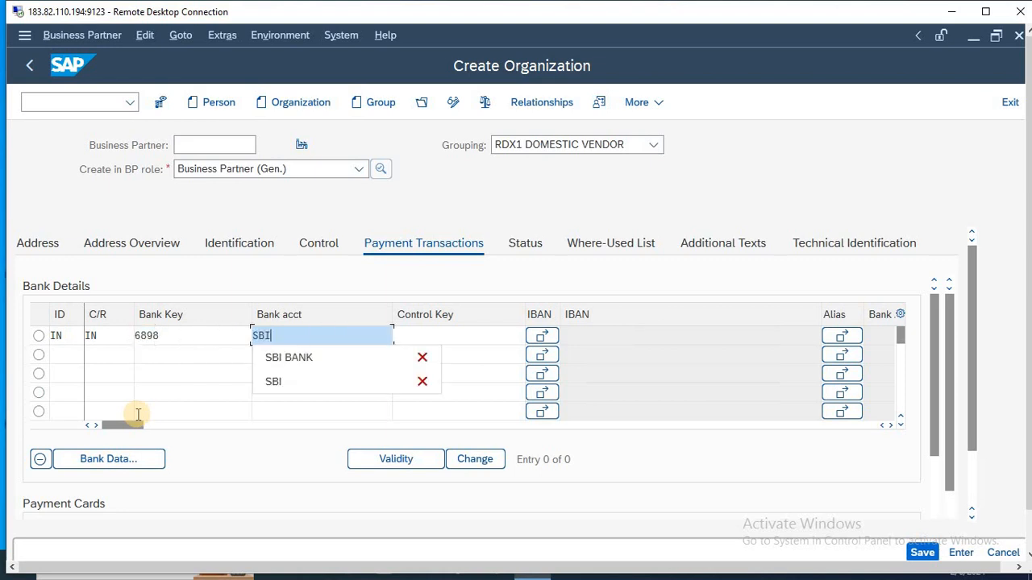
{"action": "key", "text": "Down"}
{"action": "key", "text": "Return"}
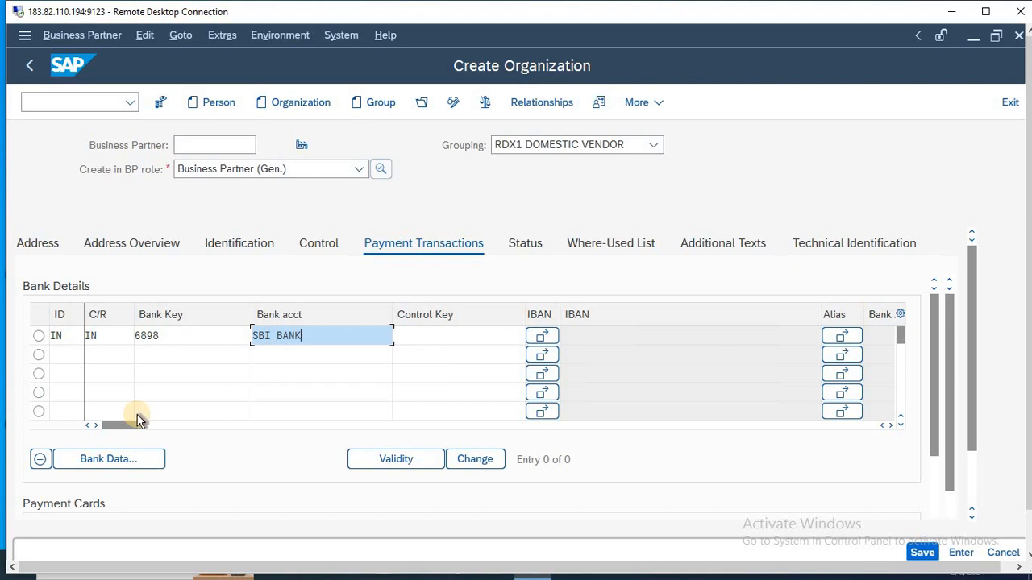
{"action": "key", "text": "Return"}
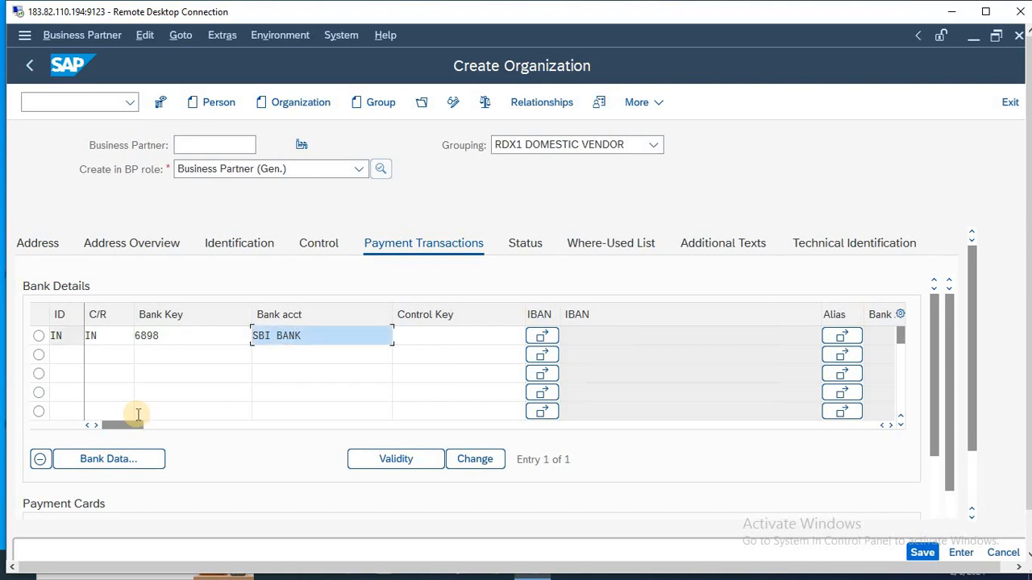
{"action": "left_click", "coordinate": [984, 13]}
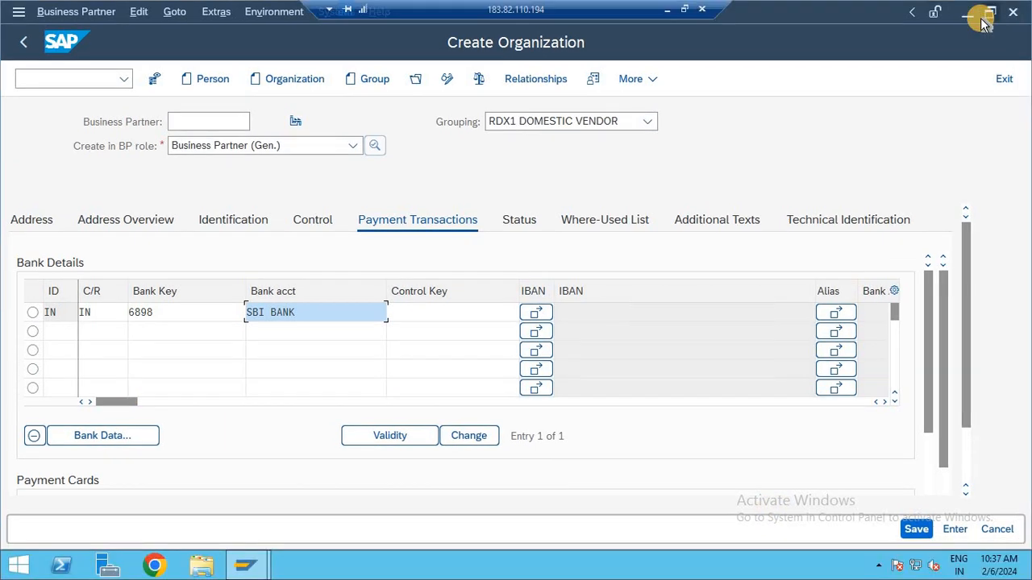
{"action": "left_click", "coordinate": [917, 531]}
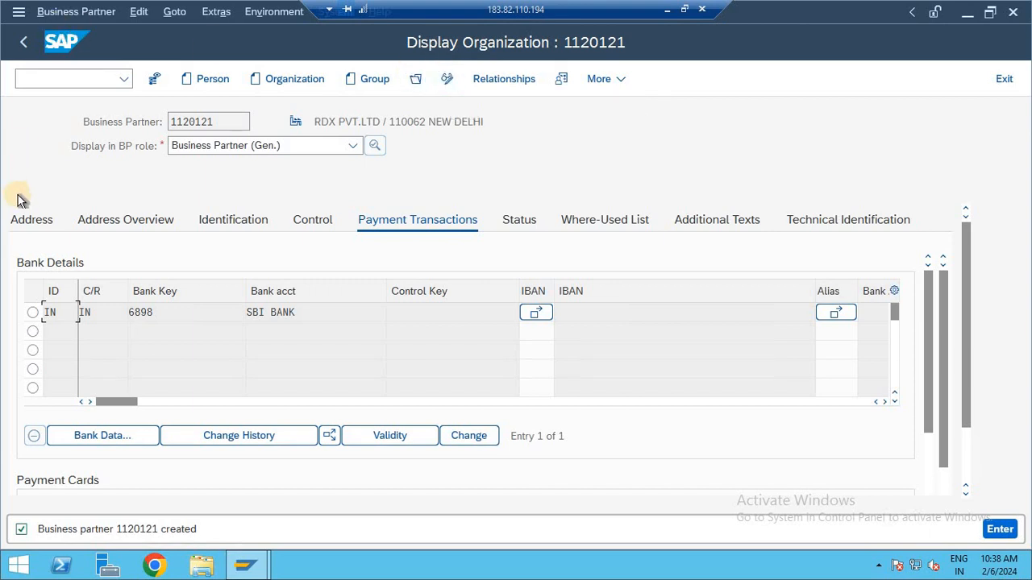
Step: Review the saved organization's address and bank details, and switch the record to change mode
{"action": "left_click", "coordinate": [29, 222]}
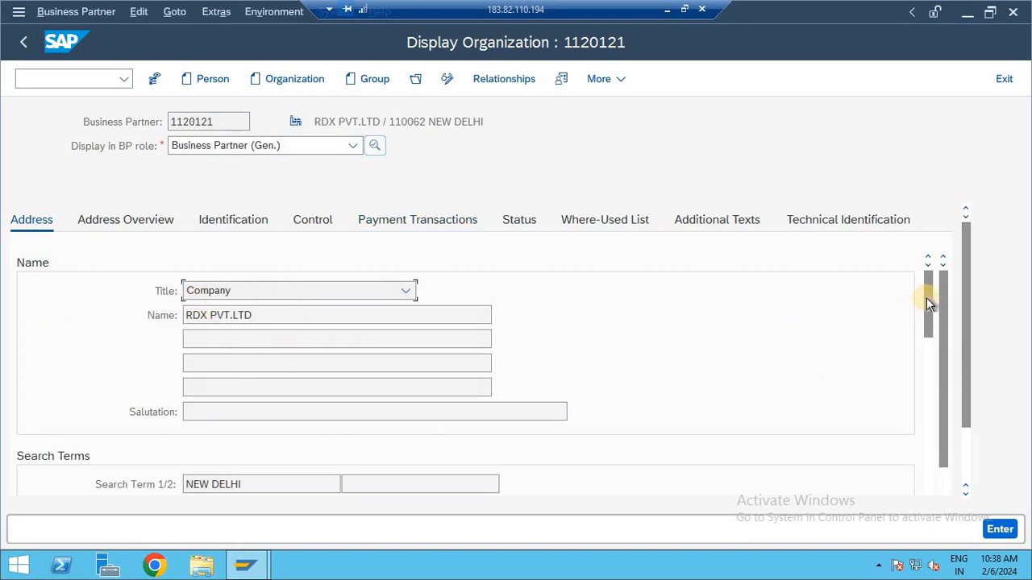
{"action": "left_click_drag", "start_coordinate": [926, 297], "coordinate": [923, 355]}
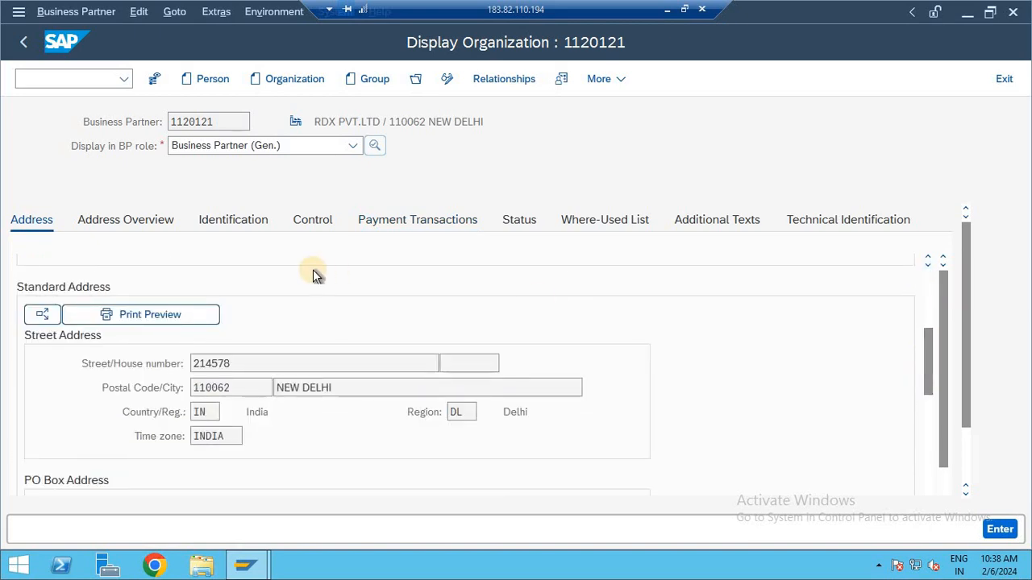
{"action": "left_click", "coordinate": [419, 221]}
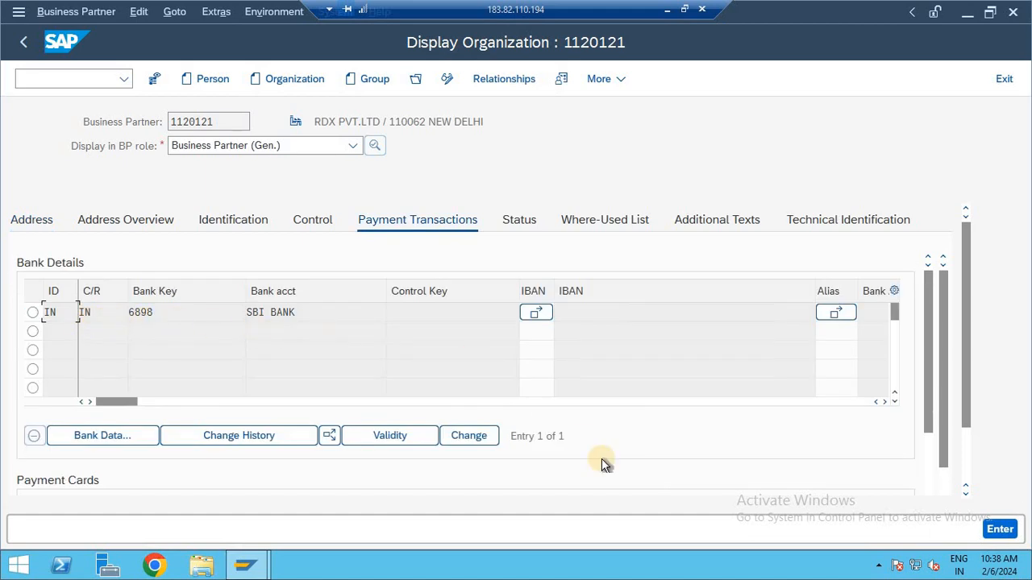
{"action": "left_click", "coordinate": [448, 80]}
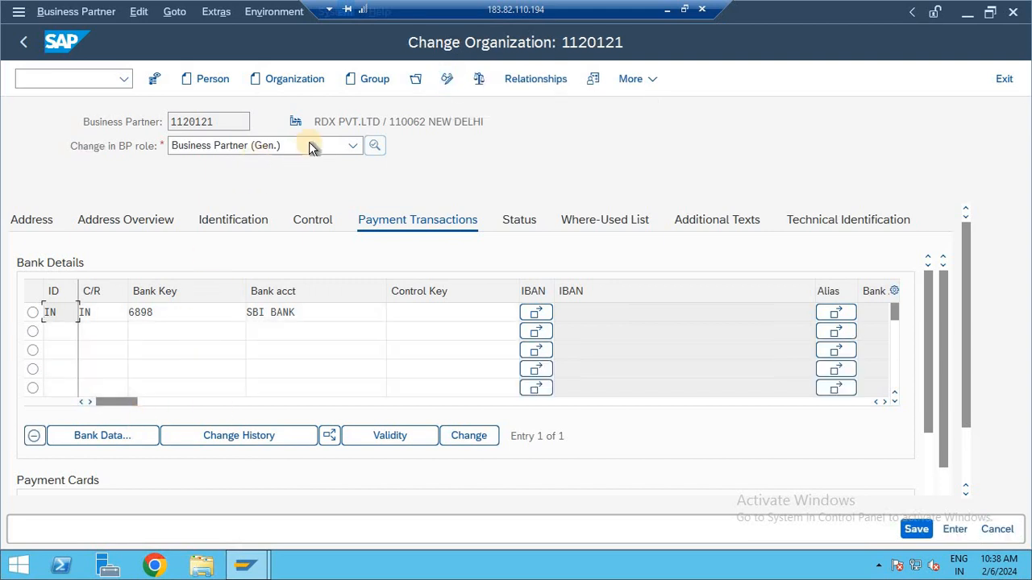
Step: Assign the FI VENDOR role to the business partner and enter company code FOG5 in its company code data
{"action": "left_click", "coordinate": [355, 145]}
{"action": "key", "text": "f"}
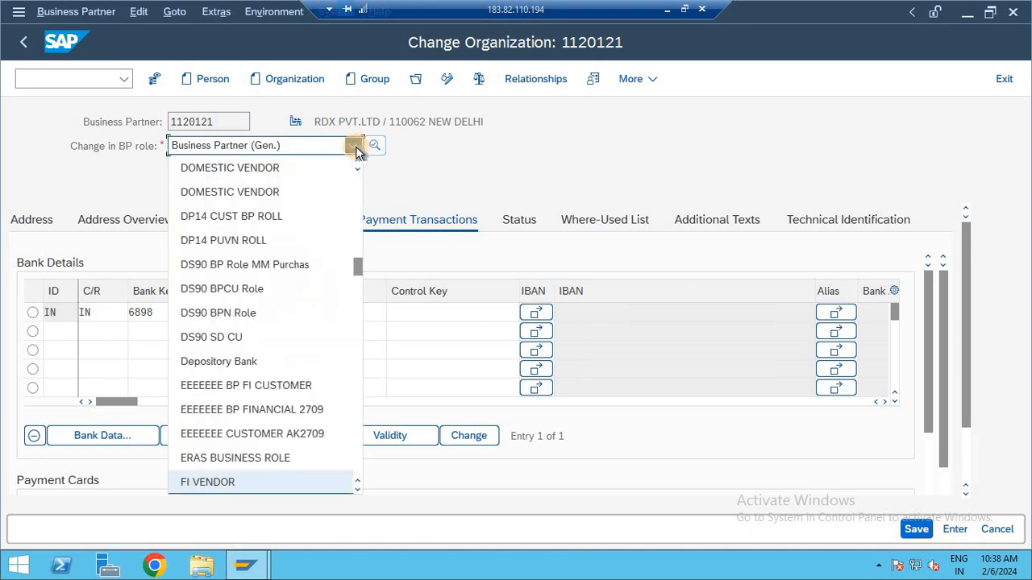
{"action": "left_click", "coordinate": [214, 484]}
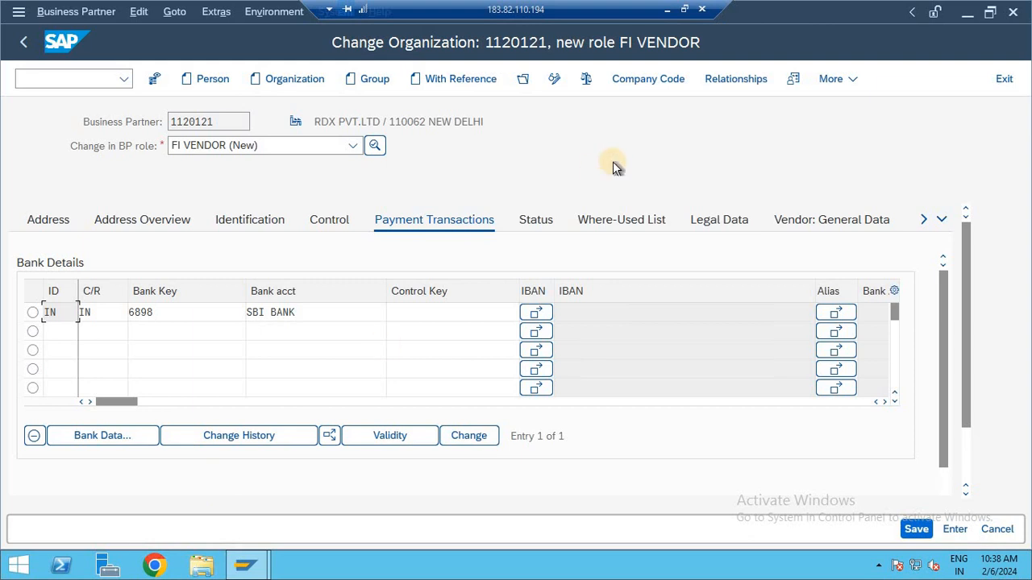
{"action": "left_click", "coordinate": [646, 79]}
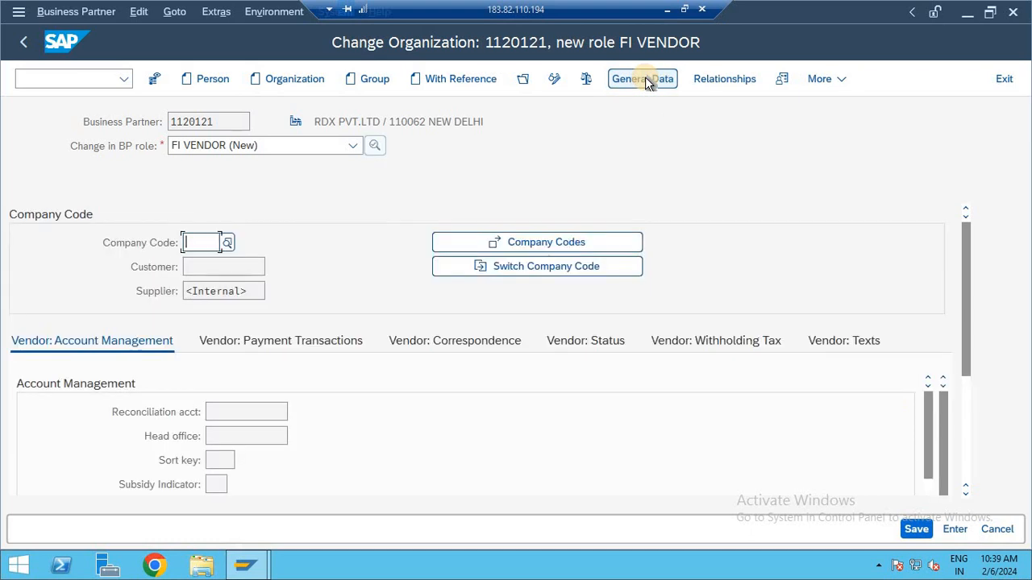
{"action": "type", "text": "FOG"}
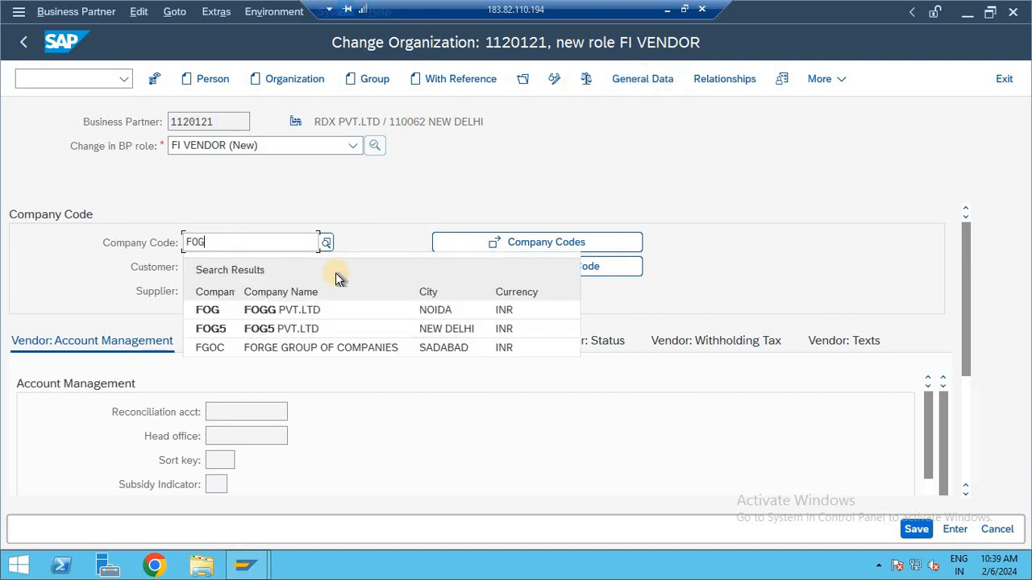
{"action": "left_click", "coordinate": [276, 327]}
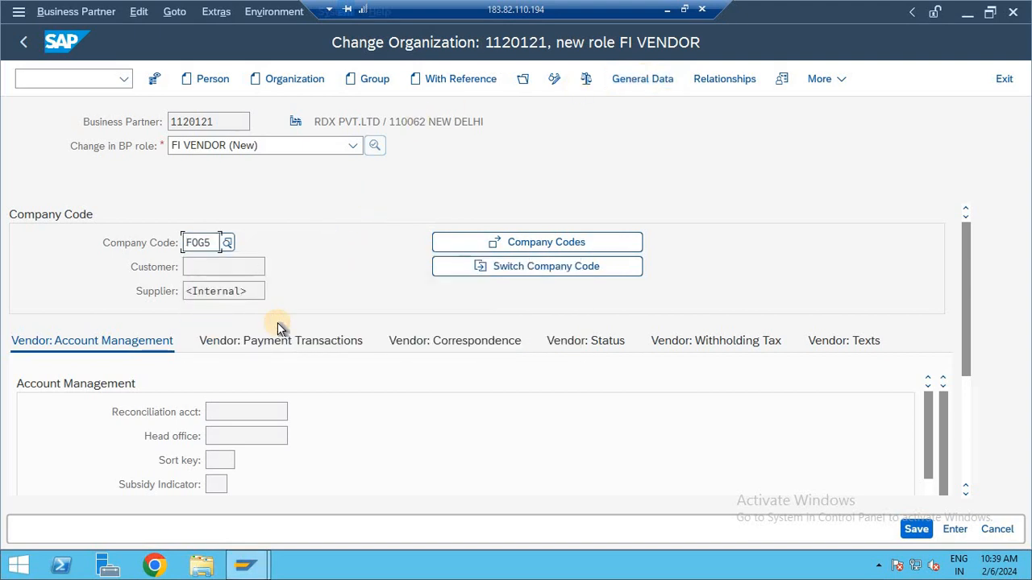
{"action": "key", "text": "Return"}
Step: Set the reconciliation account to 21100000 Payables Domestic and try to save the FI VENDOR role
{"action": "left_click", "coordinate": [295, 412]}
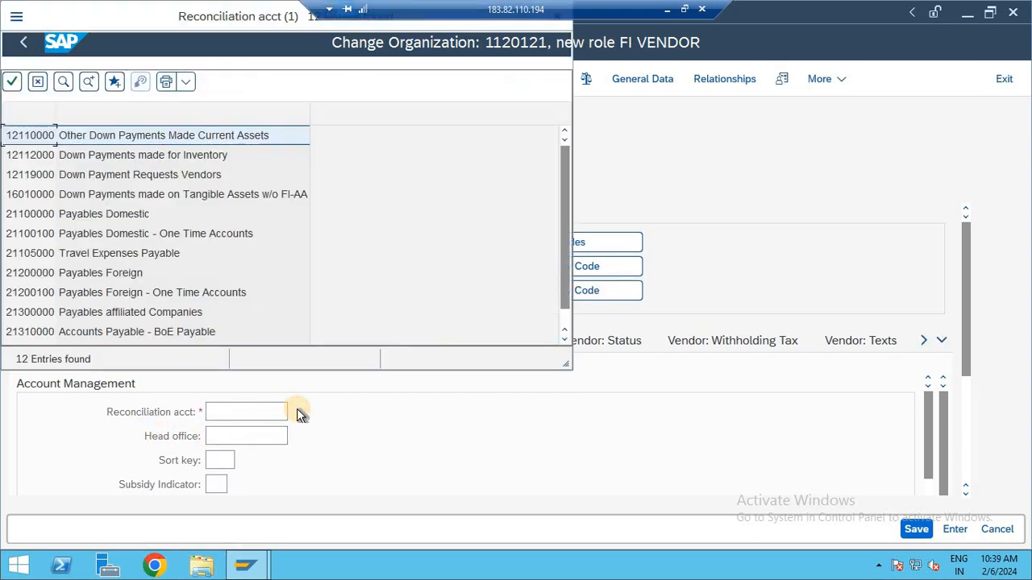
{"action": "left_click", "coordinate": [92, 219]}
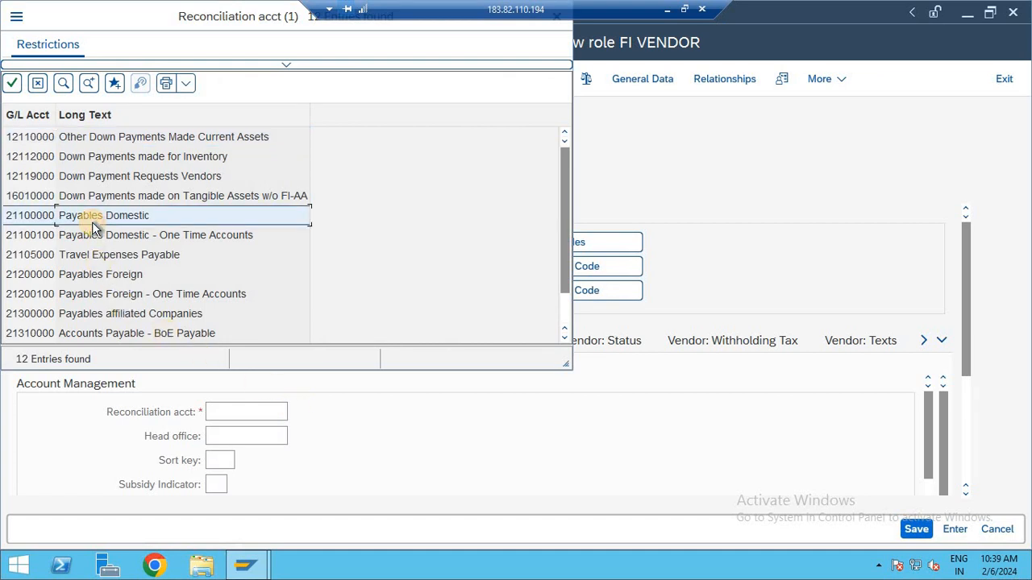
{"action": "double_click", "coordinate": [92, 225]}
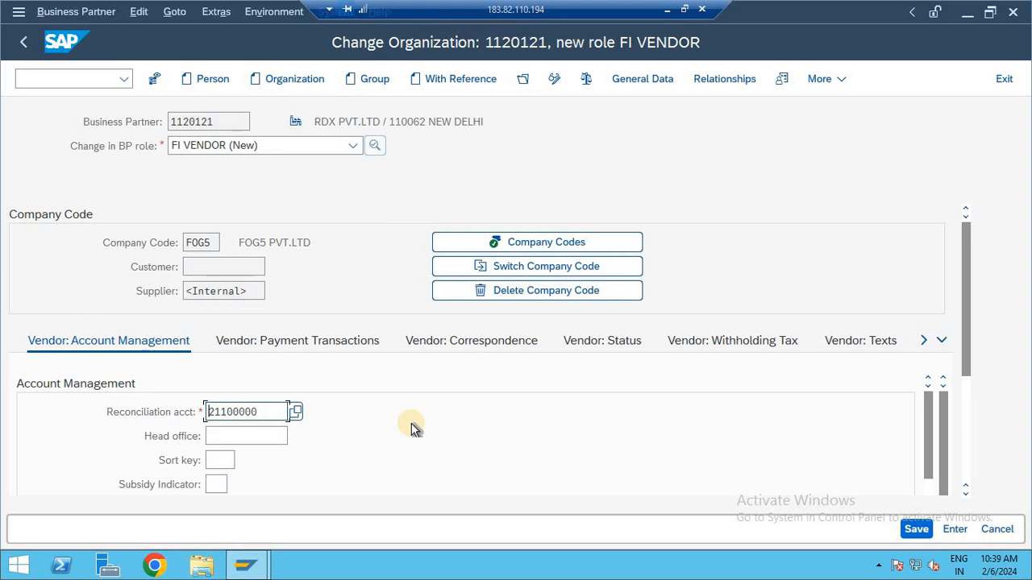
{"action": "left_click", "coordinate": [926, 527]}
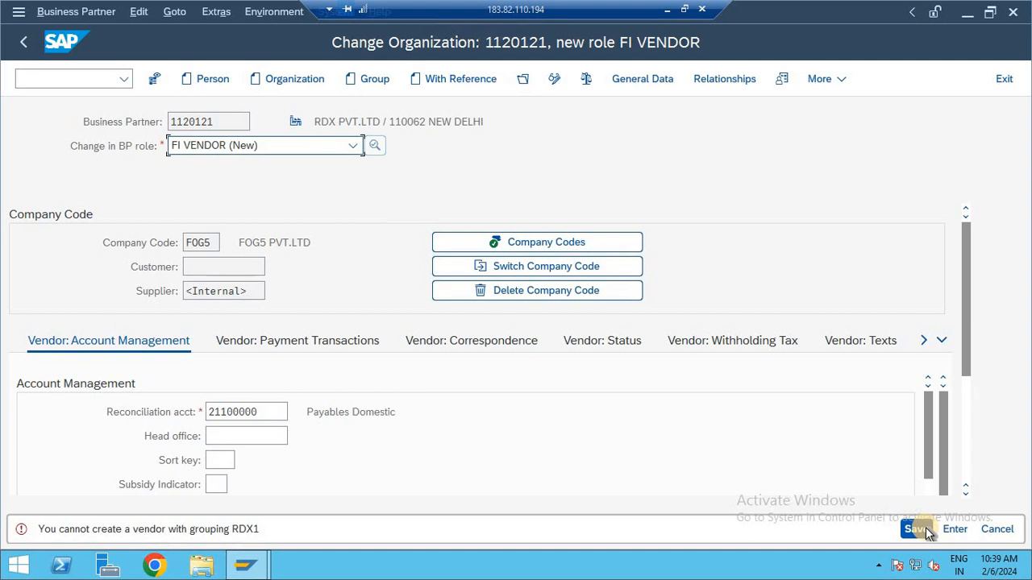
{"action": "left_click", "coordinate": [925, 527]}
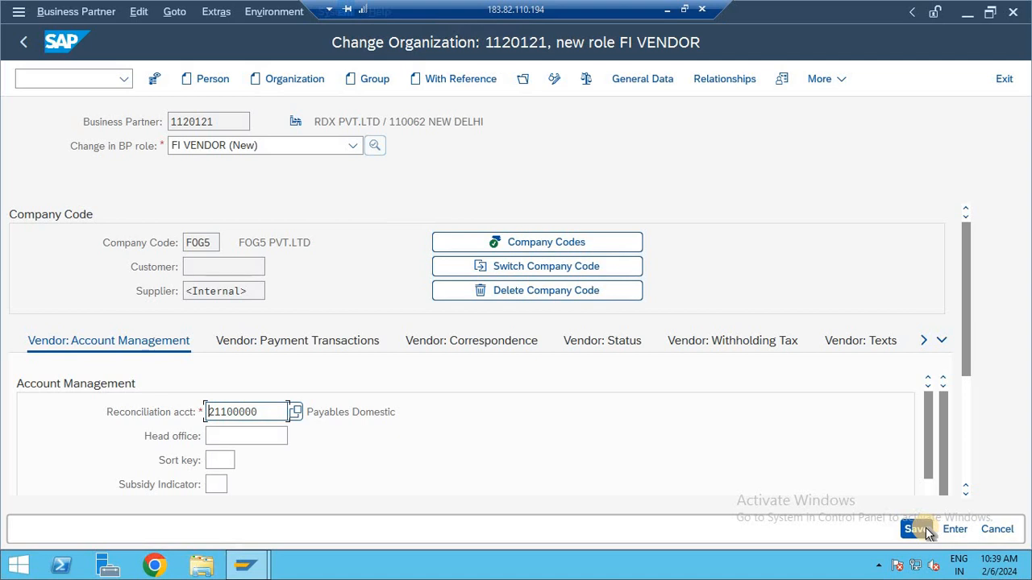
Step: Switch the business partner to role FLVN00 without saving the FI VENDOR data, and return to the general data
{"action": "left_click", "coordinate": [353, 146]}
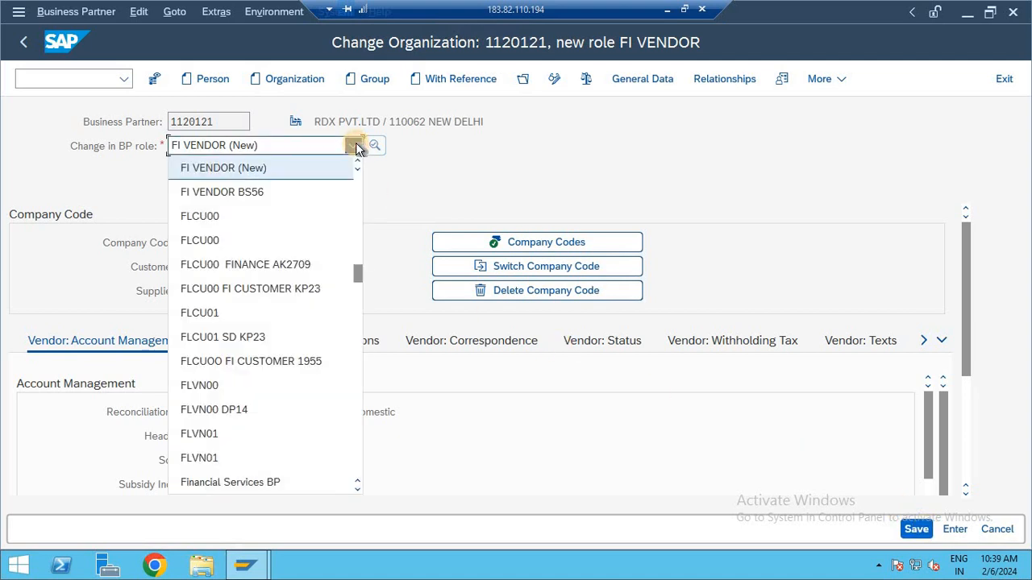
{"action": "left_click", "coordinate": [234, 390]}
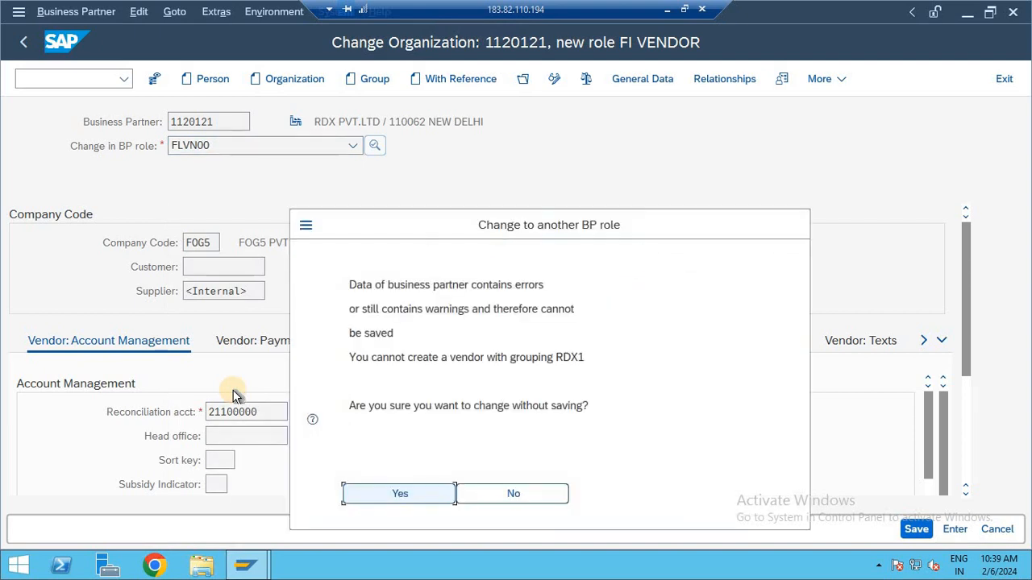
{"action": "key", "text": "Return"}
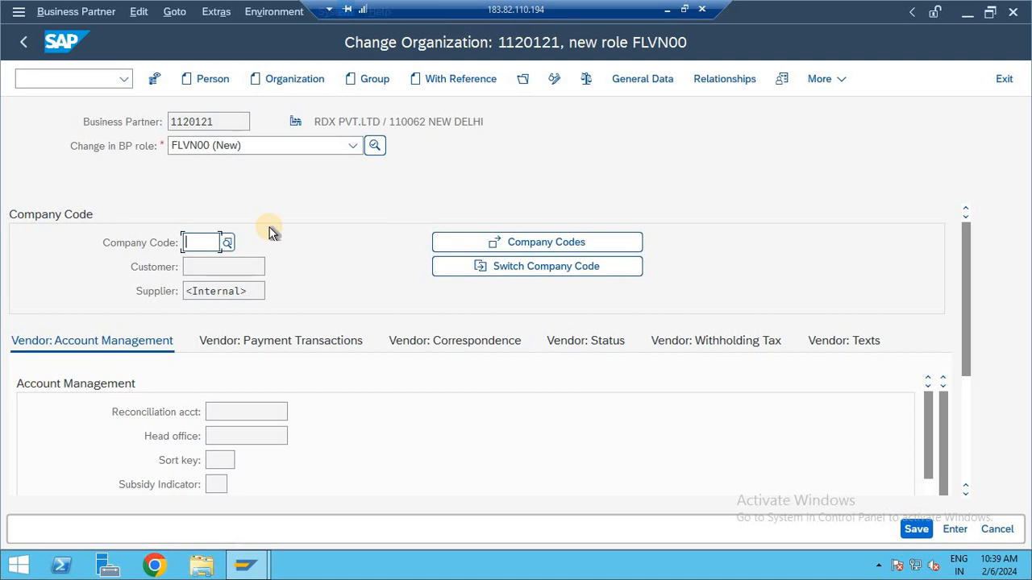
{"action": "left_click", "coordinate": [69, 78]}
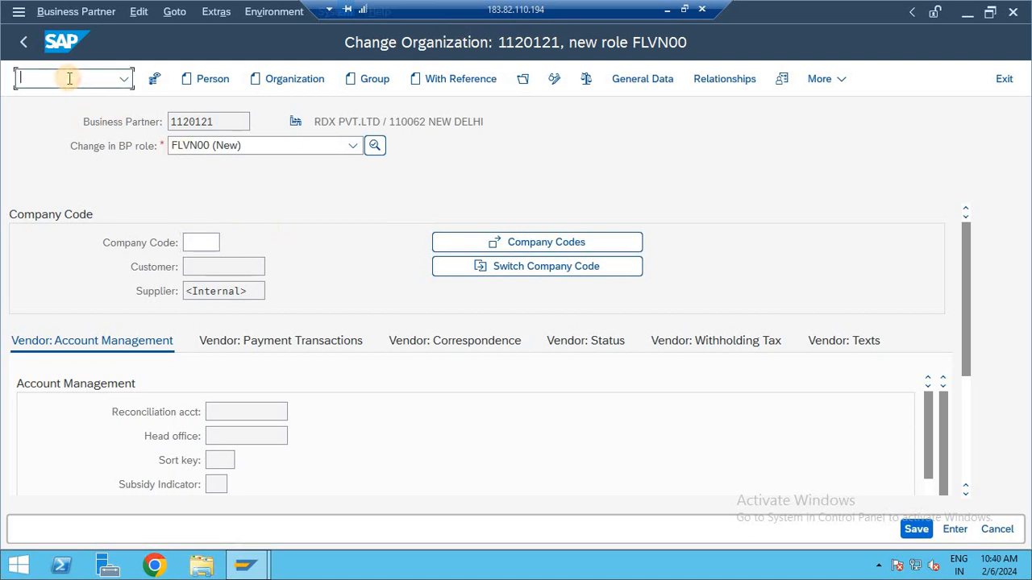
{"action": "left_click", "coordinate": [633, 78]}
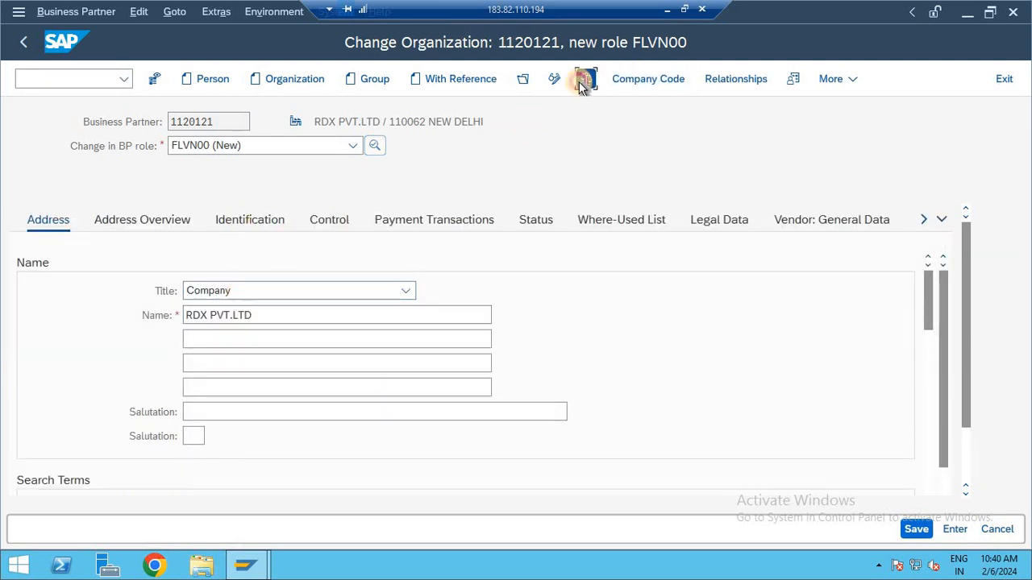
{"action": "left_click", "coordinate": [360, 149]}
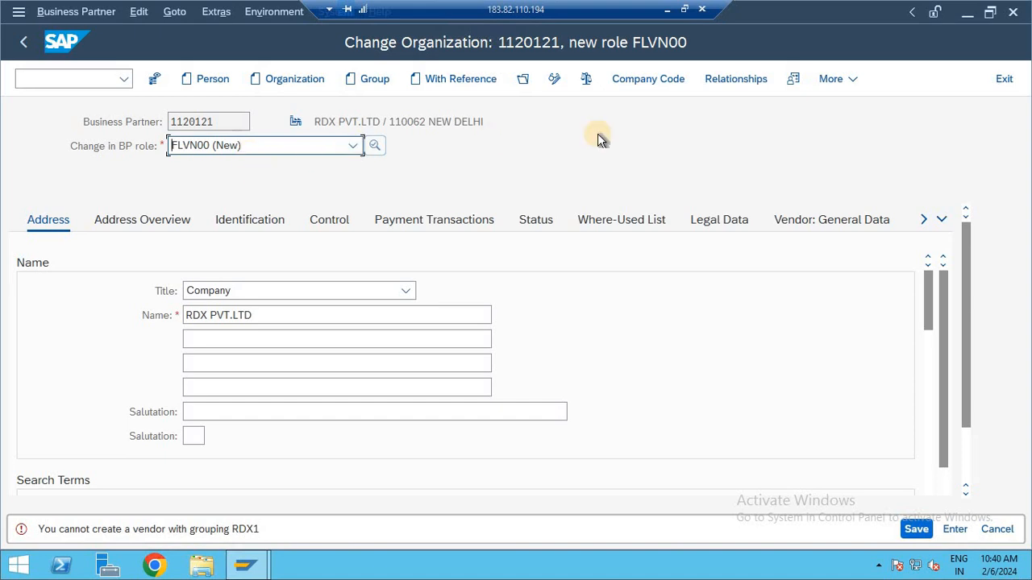
Step: Change the business partner role to FLVN01, accepting the switch without saving
{"action": "left_click", "coordinate": [354, 148]}
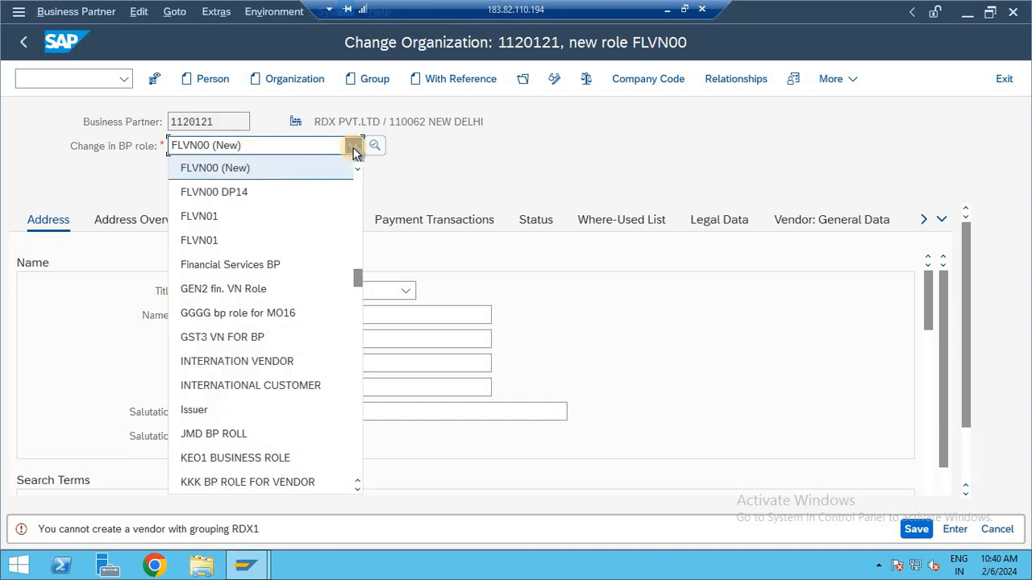
{"action": "key", "text": "Down"}
{"action": "key", "text": "Down"}
{"action": "key", "text": "Down"}
{"action": "key", "text": "Return"}
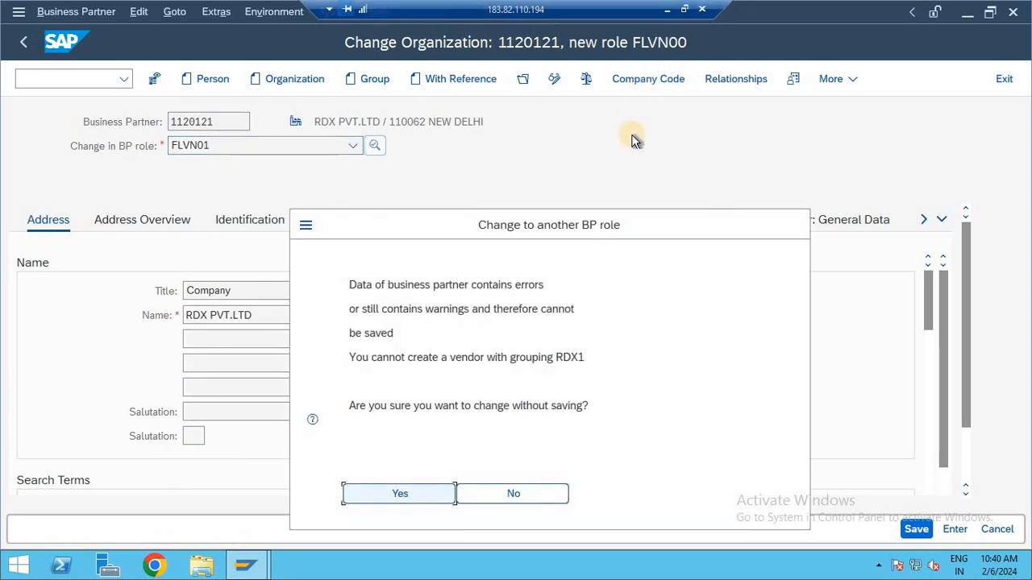
{"action": "key", "text": "Return"}
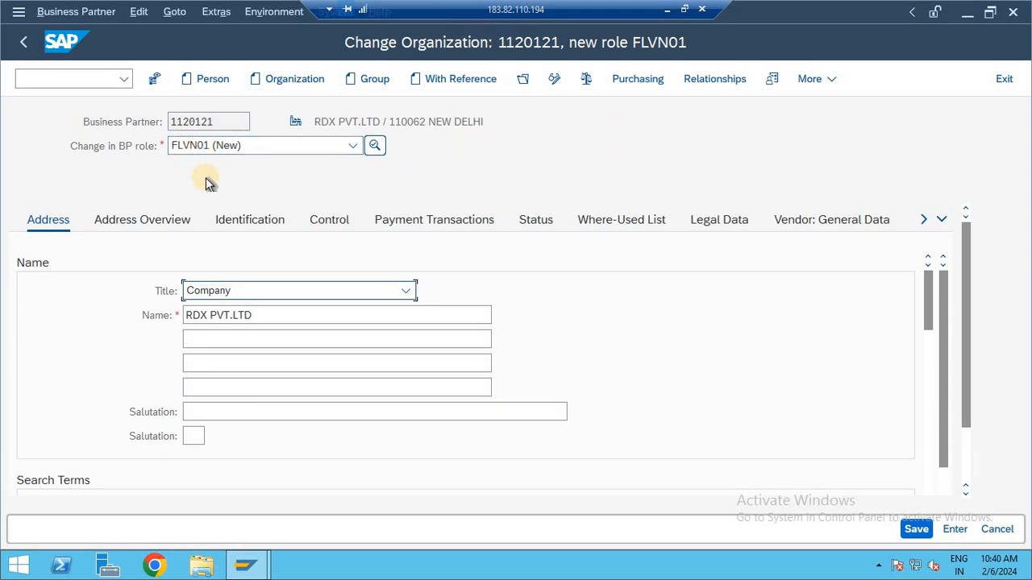
Step: Open the purchasing data, enter purchasing organization FOG5 and set the order currency to INR
{"action": "left_click", "coordinate": [634, 80]}
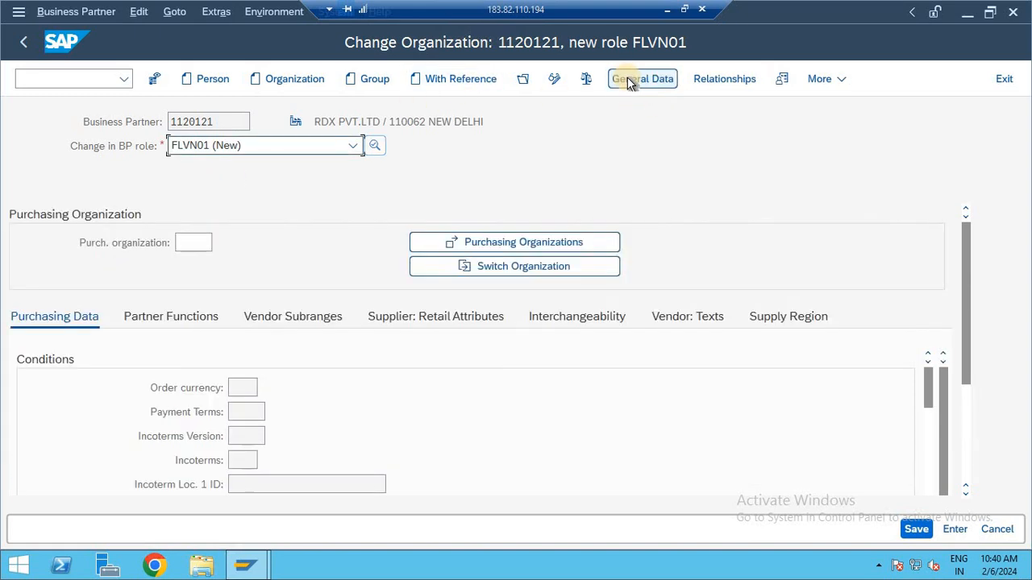
{"action": "left_click", "coordinate": [194, 246]}
{"action": "type", "text": "FOG5"}
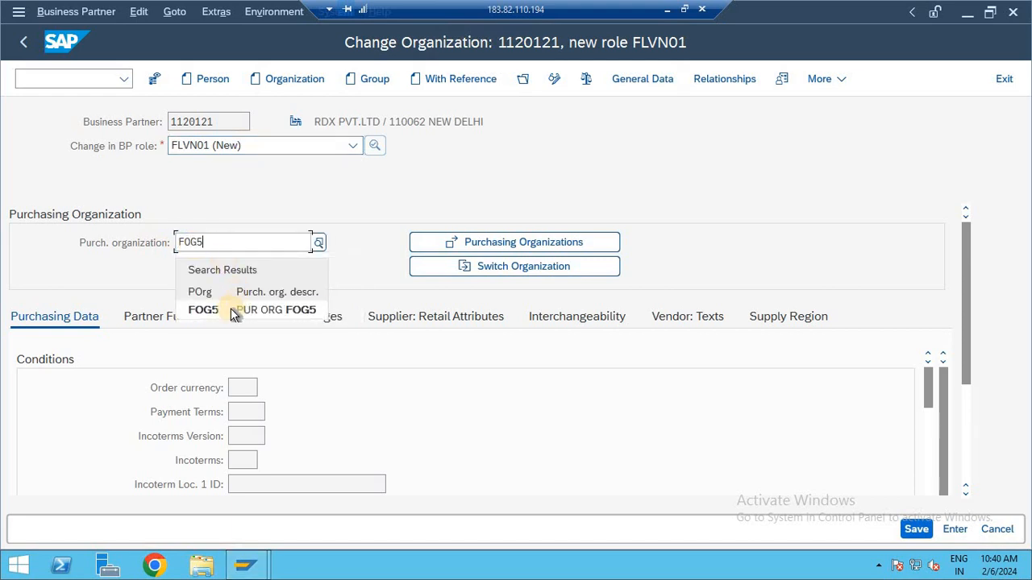
{"action": "left_click", "coordinate": [232, 311]}
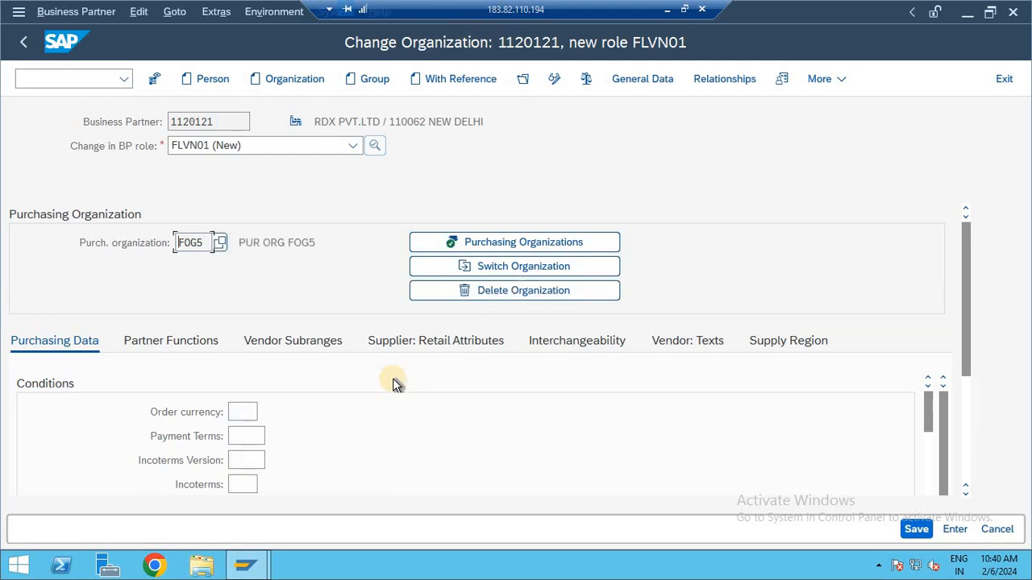
{"action": "left_click", "coordinate": [243, 412]}
{"action": "type", "text": "INR"}
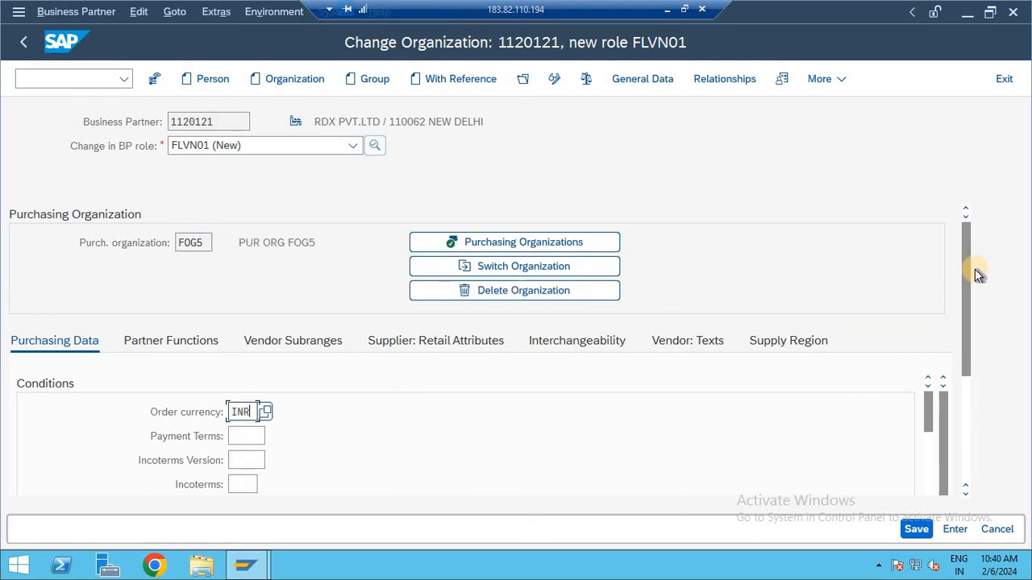
Step: Enter the salesperson's name and telephone number in the sales data of the purchasing data
{"action": "left_click_drag", "start_coordinate": [967, 290], "coordinate": [967, 341]}
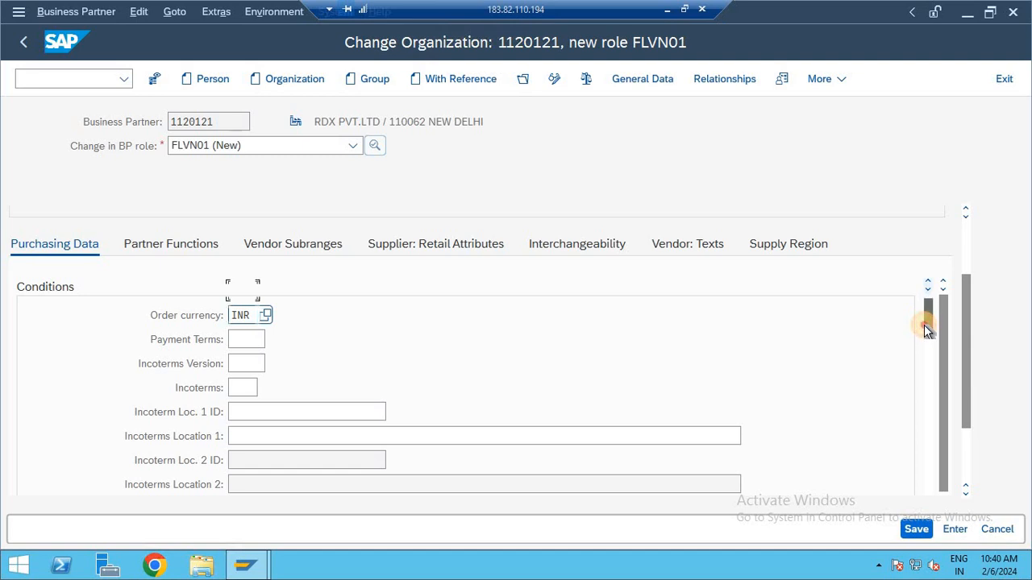
{"action": "left_click_drag", "start_coordinate": [926, 327], "coordinate": [927, 367]}
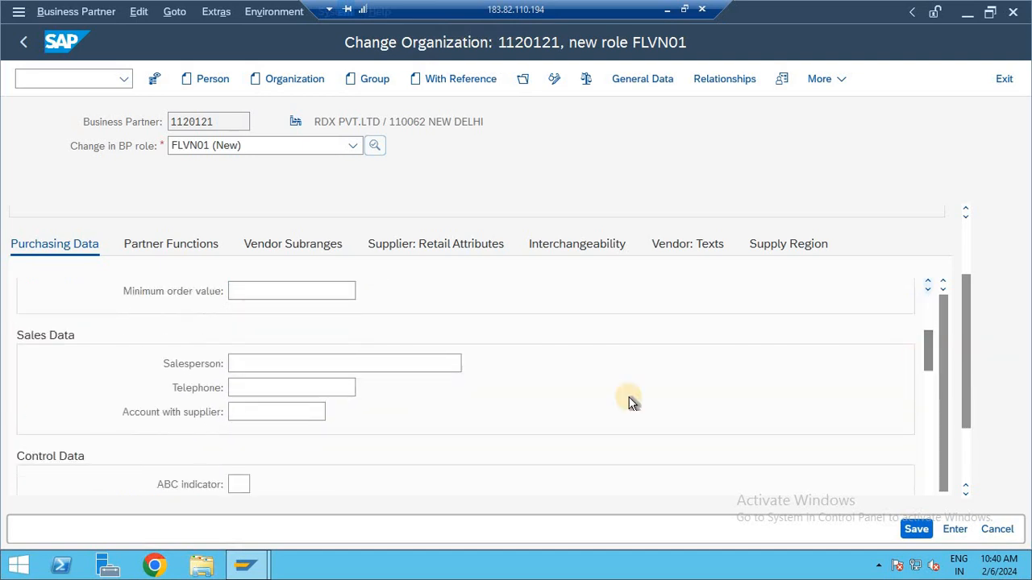
{"action": "left_click", "coordinate": [310, 359]}
{"action": "type", "text": "AM"}
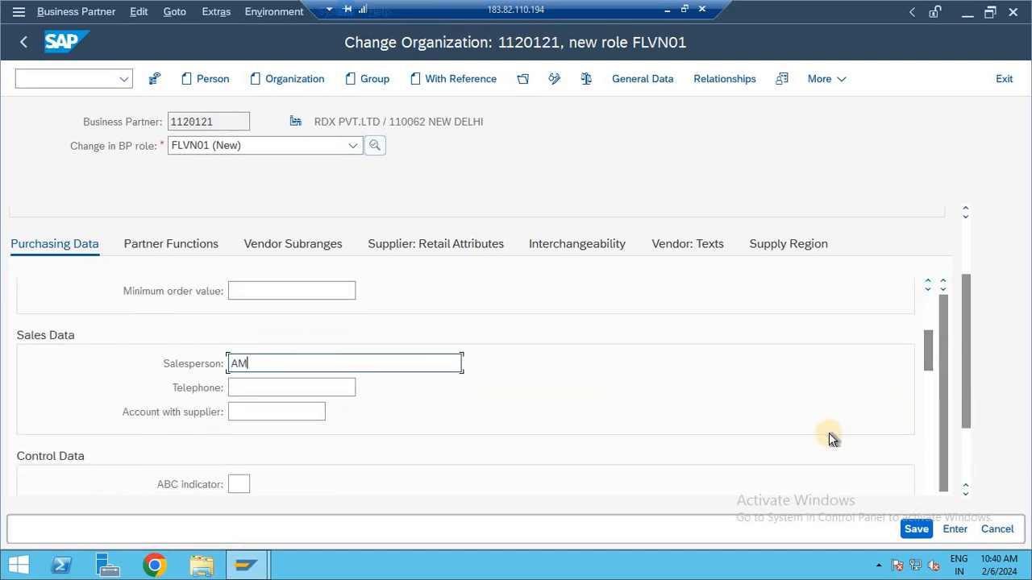
{"action": "type", "text": "IT KUMAR"}
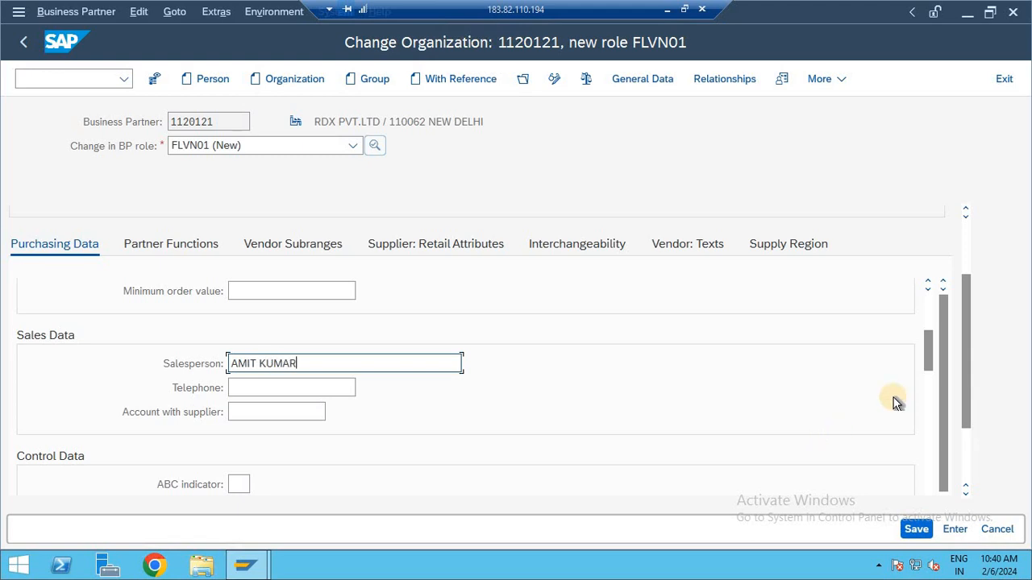
{"action": "left_click", "coordinate": [336, 387]}
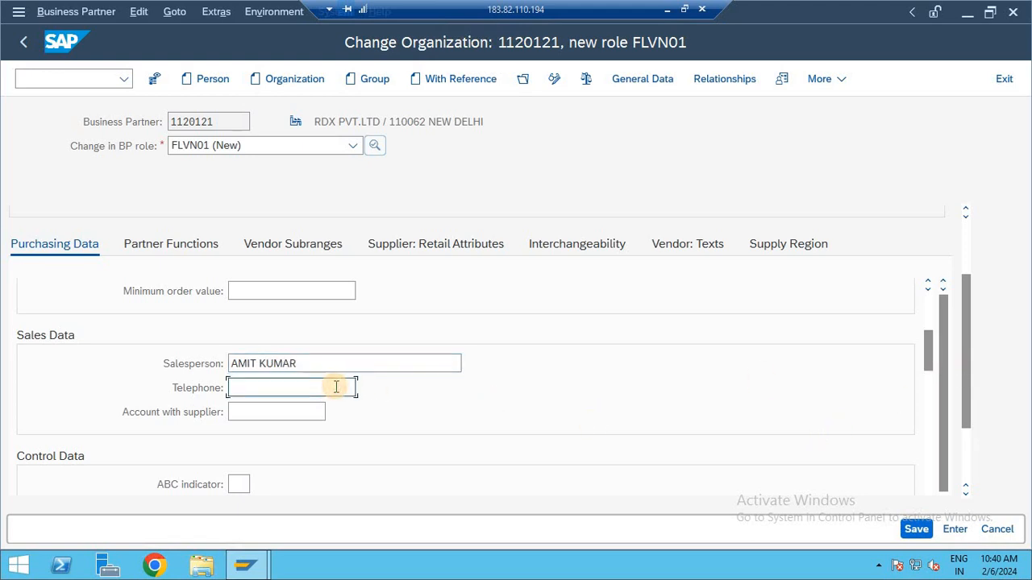
{"action": "type", "text": "54877"}
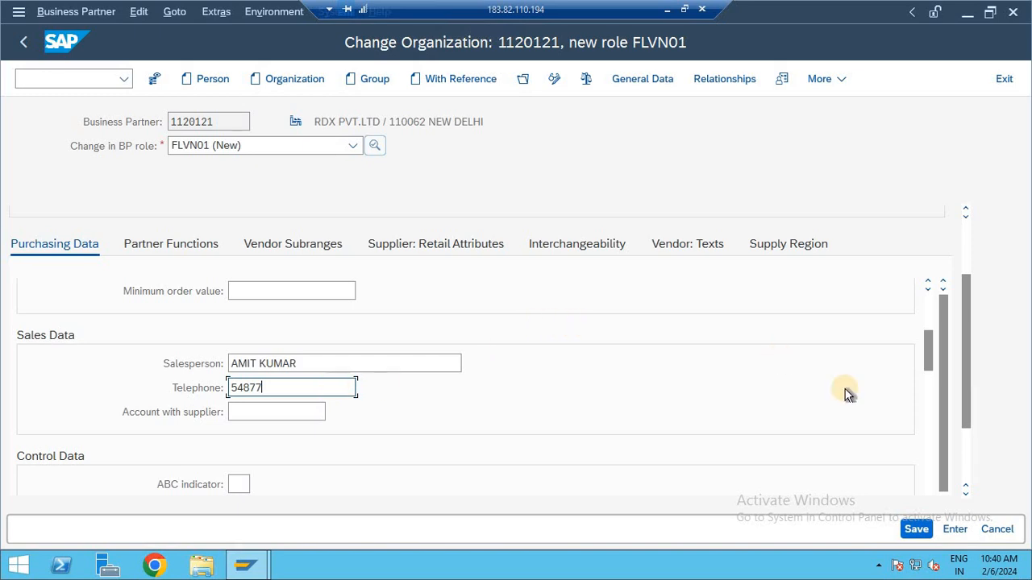
Step: Enable service-based invoice verification in the additional control data
{"action": "left_click_drag", "start_coordinate": [931, 342], "coordinate": [931, 373]}
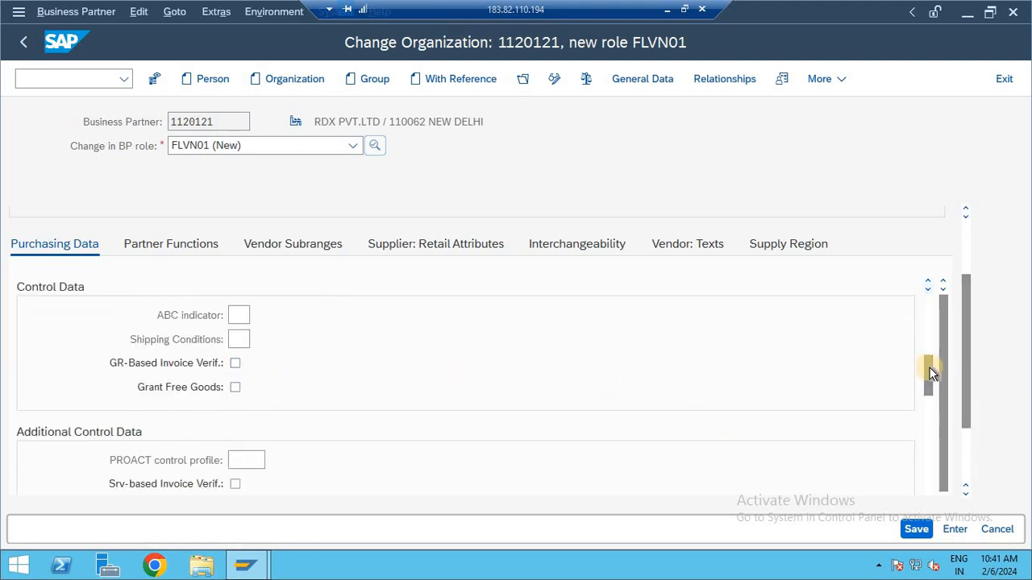
{"action": "left_click_drag", "start_coordinate": [931, 372], "coordinate": [931, 395]}
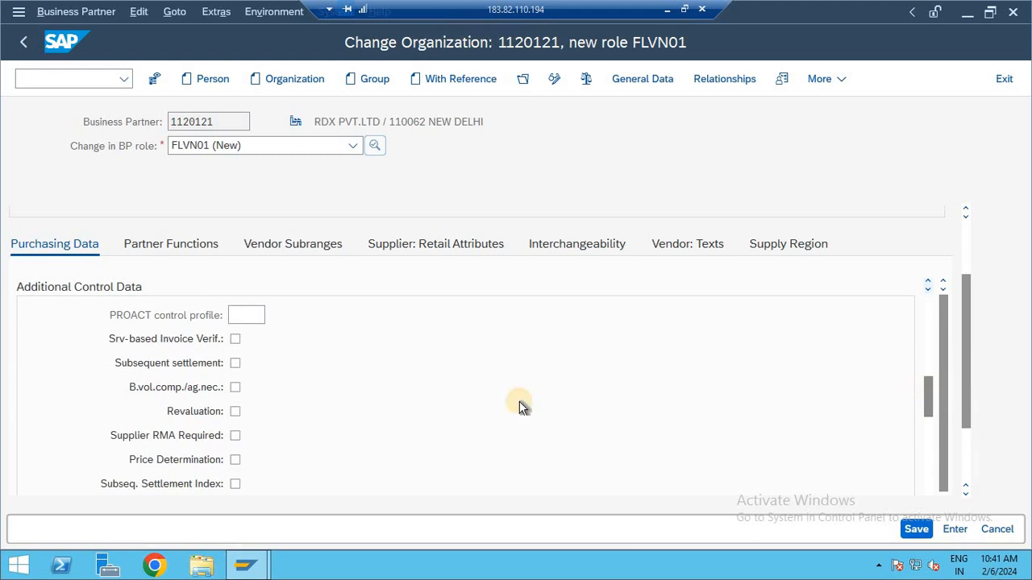
{"action": "left_click", "coordinate": [240, 339]}
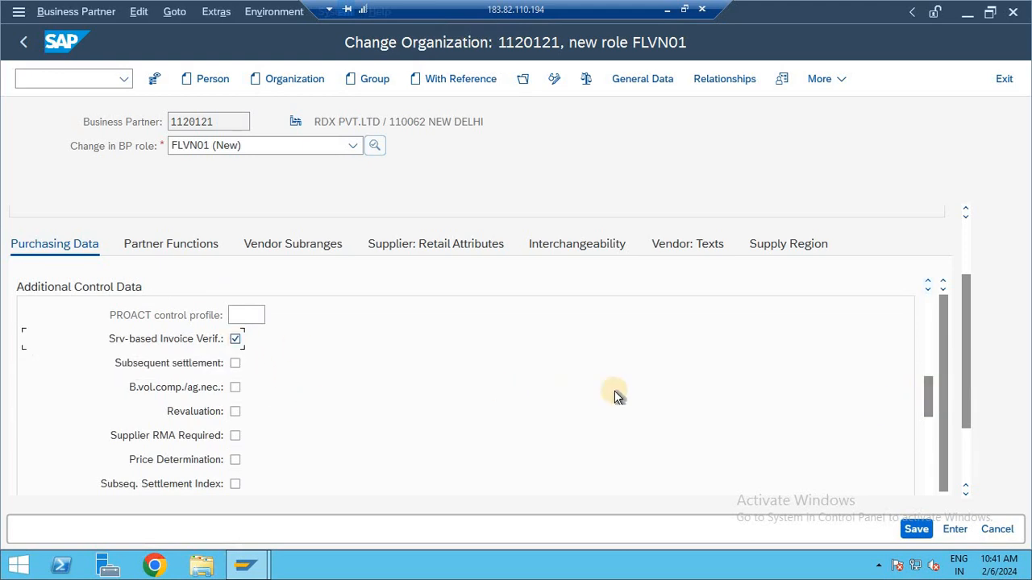
Step: Set the default purchasing group for material to FOG
{"action": "left_click_drag", "start_coordinate": [927, 396], "coordinate": [926, 432]}
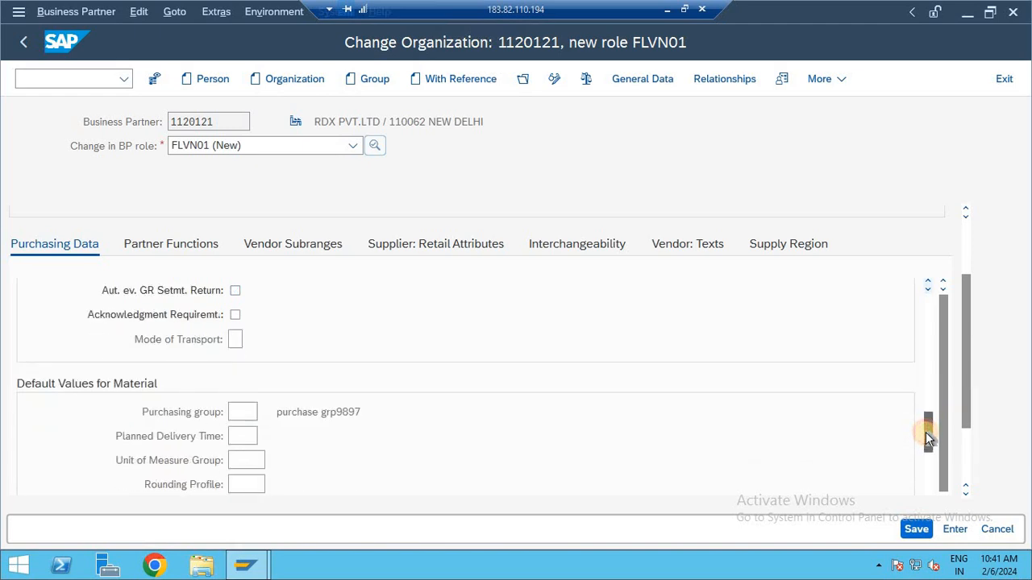
{"action": "left_click", "coordinate": [245, 414]}
{"action": "type", "text": "F0G"}
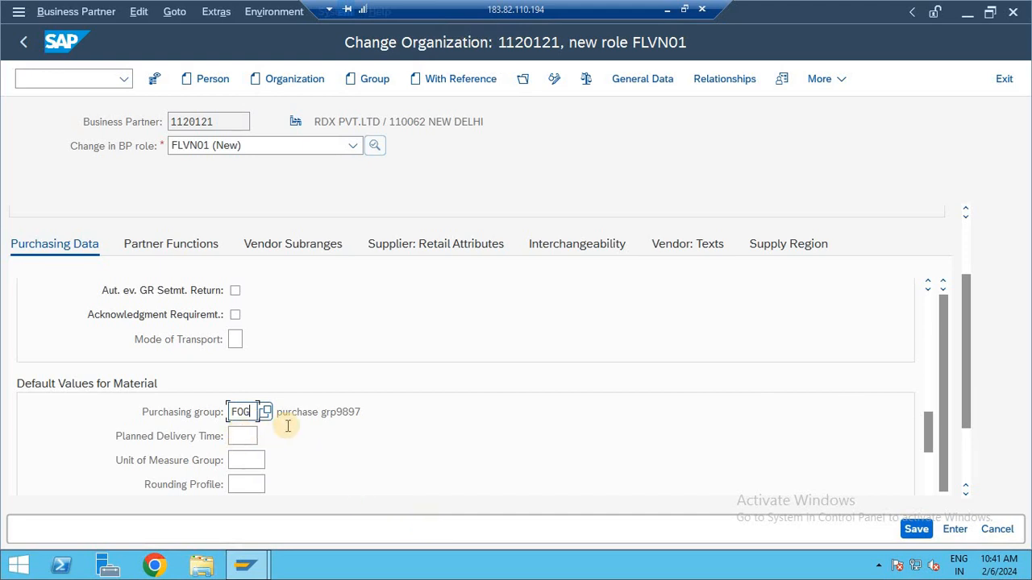
Step: Replace the default purchasing group for material with 001
{"action": "key", "text": "BackSpace"}
{"action": "key", "text": "BackSpace"}
{"action": "key", "text": "BackSpace"}
{"action": "type", "text": "001"}
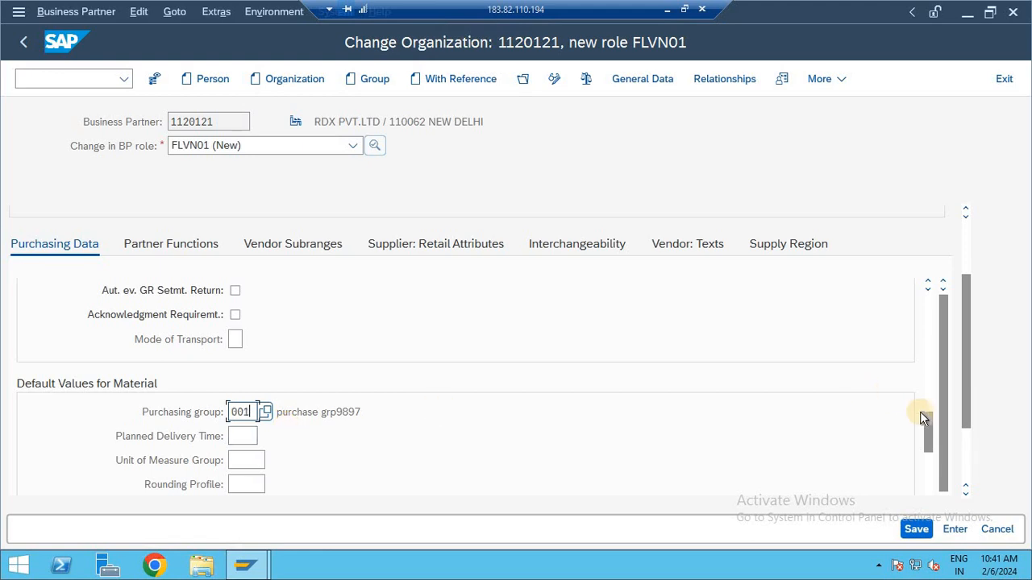
Step: Set the supplier schema group in the additional purchasing data to 03, Schema Group for Carrier
{"action": "left_click_drag", "start_coordinate": [928, 426], "coordinate": [928, 456]}
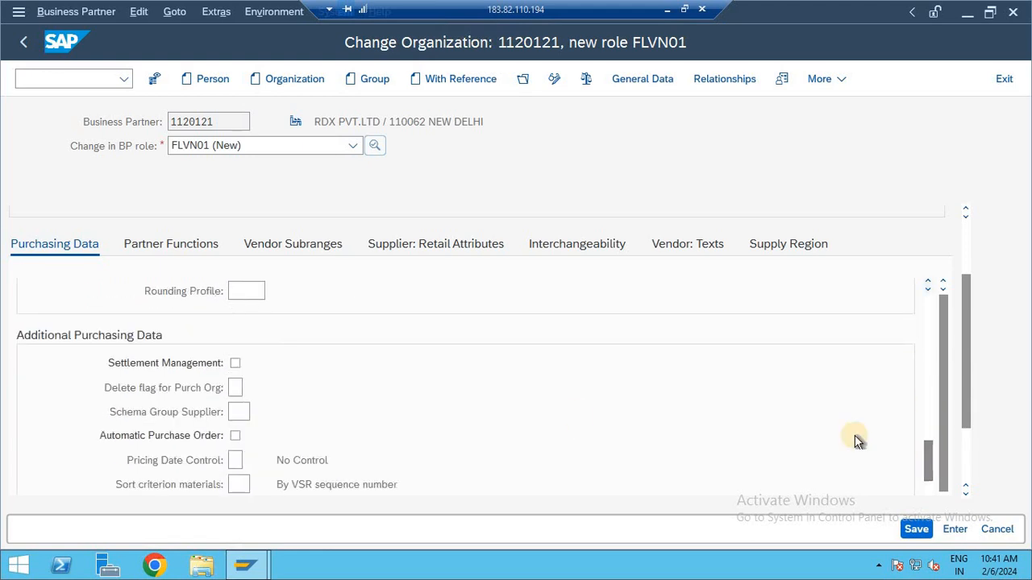
{"action": "left_click", "coordinate": [242, 411]}
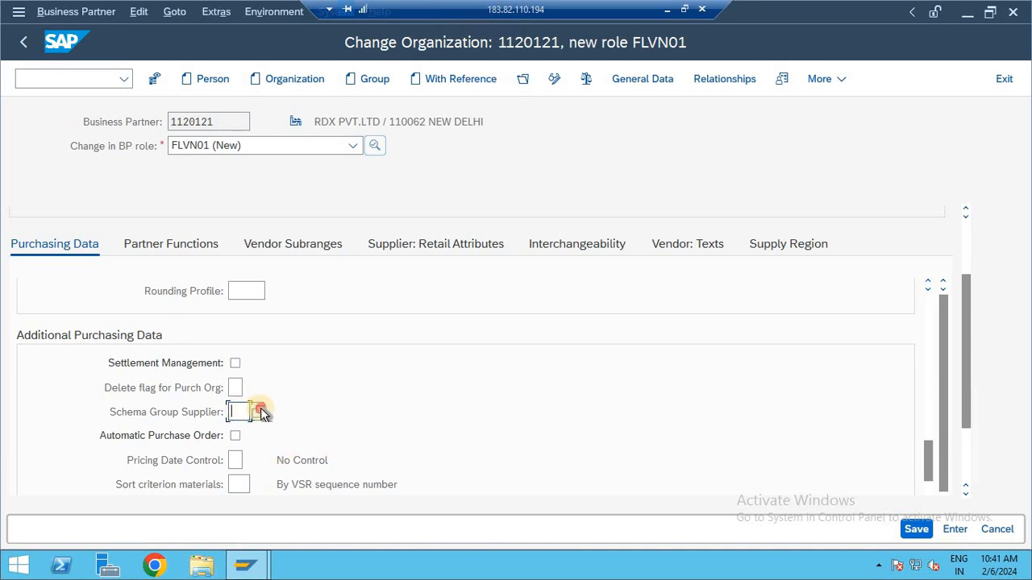
{"action": "left_click", "coordinate": [261, 411]}
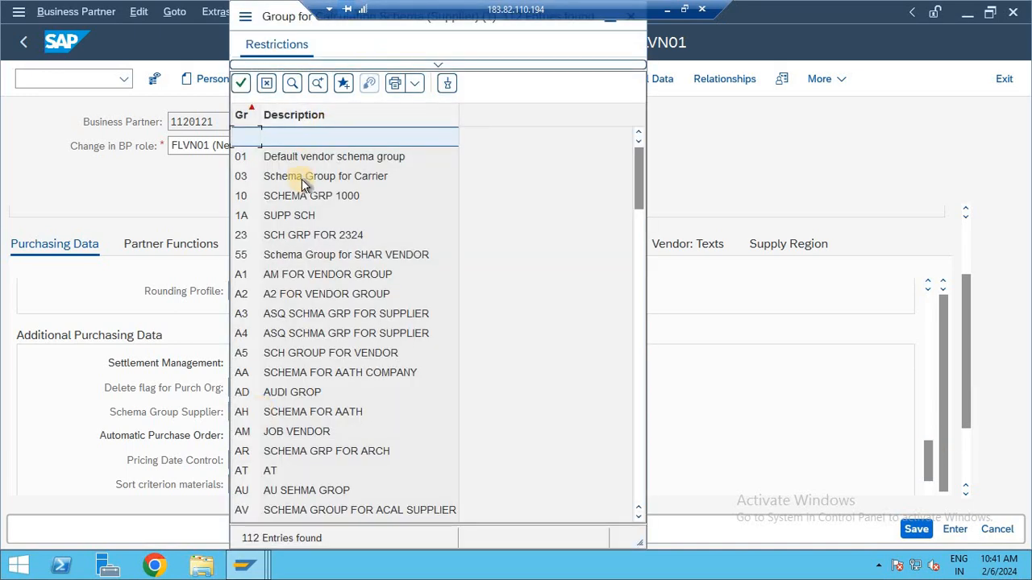
{"action": "double_click", "coordinate": [301, 179]}
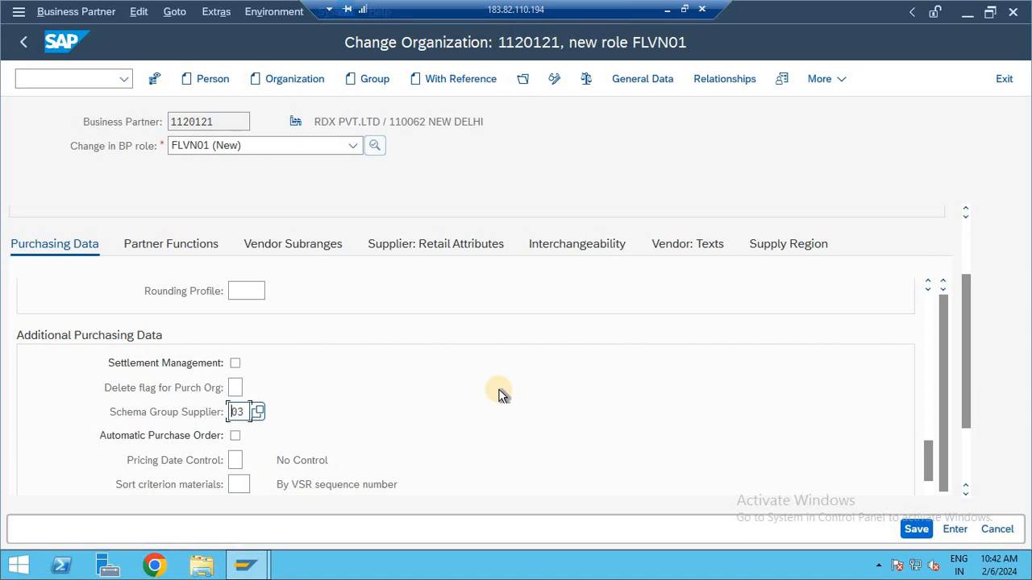
Step: Take the remote desktop session out of full screen and minimize it to show the local desktop
{"action": "left_click", "coordinate": [683, 6]}
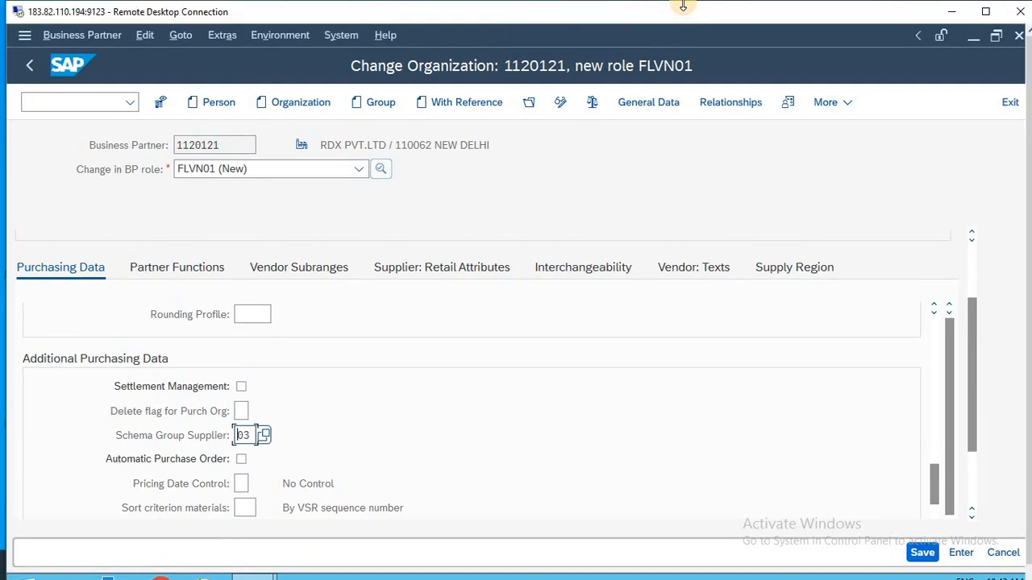
{"action": "left_click", "coordinate": [960, 11]}
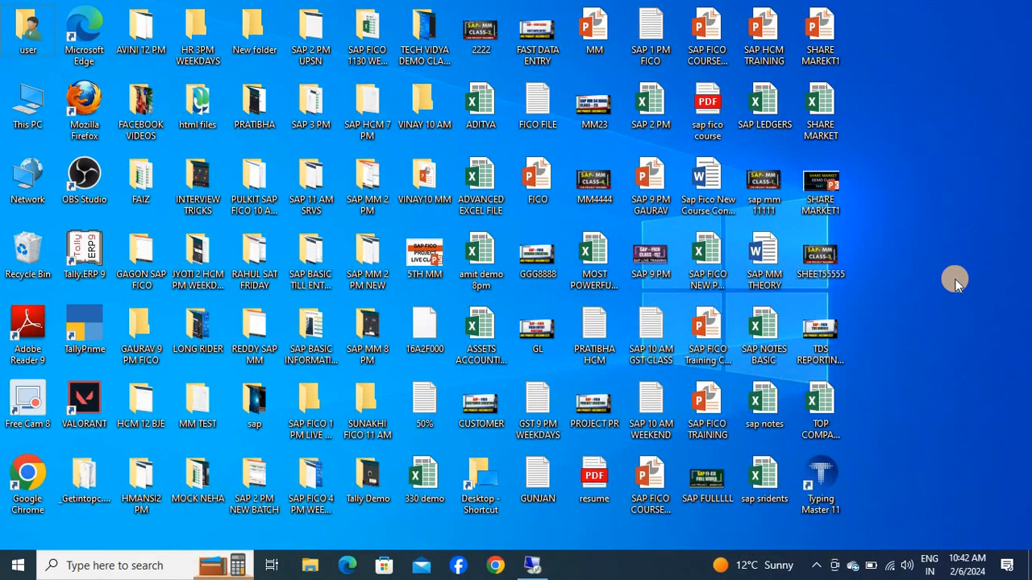